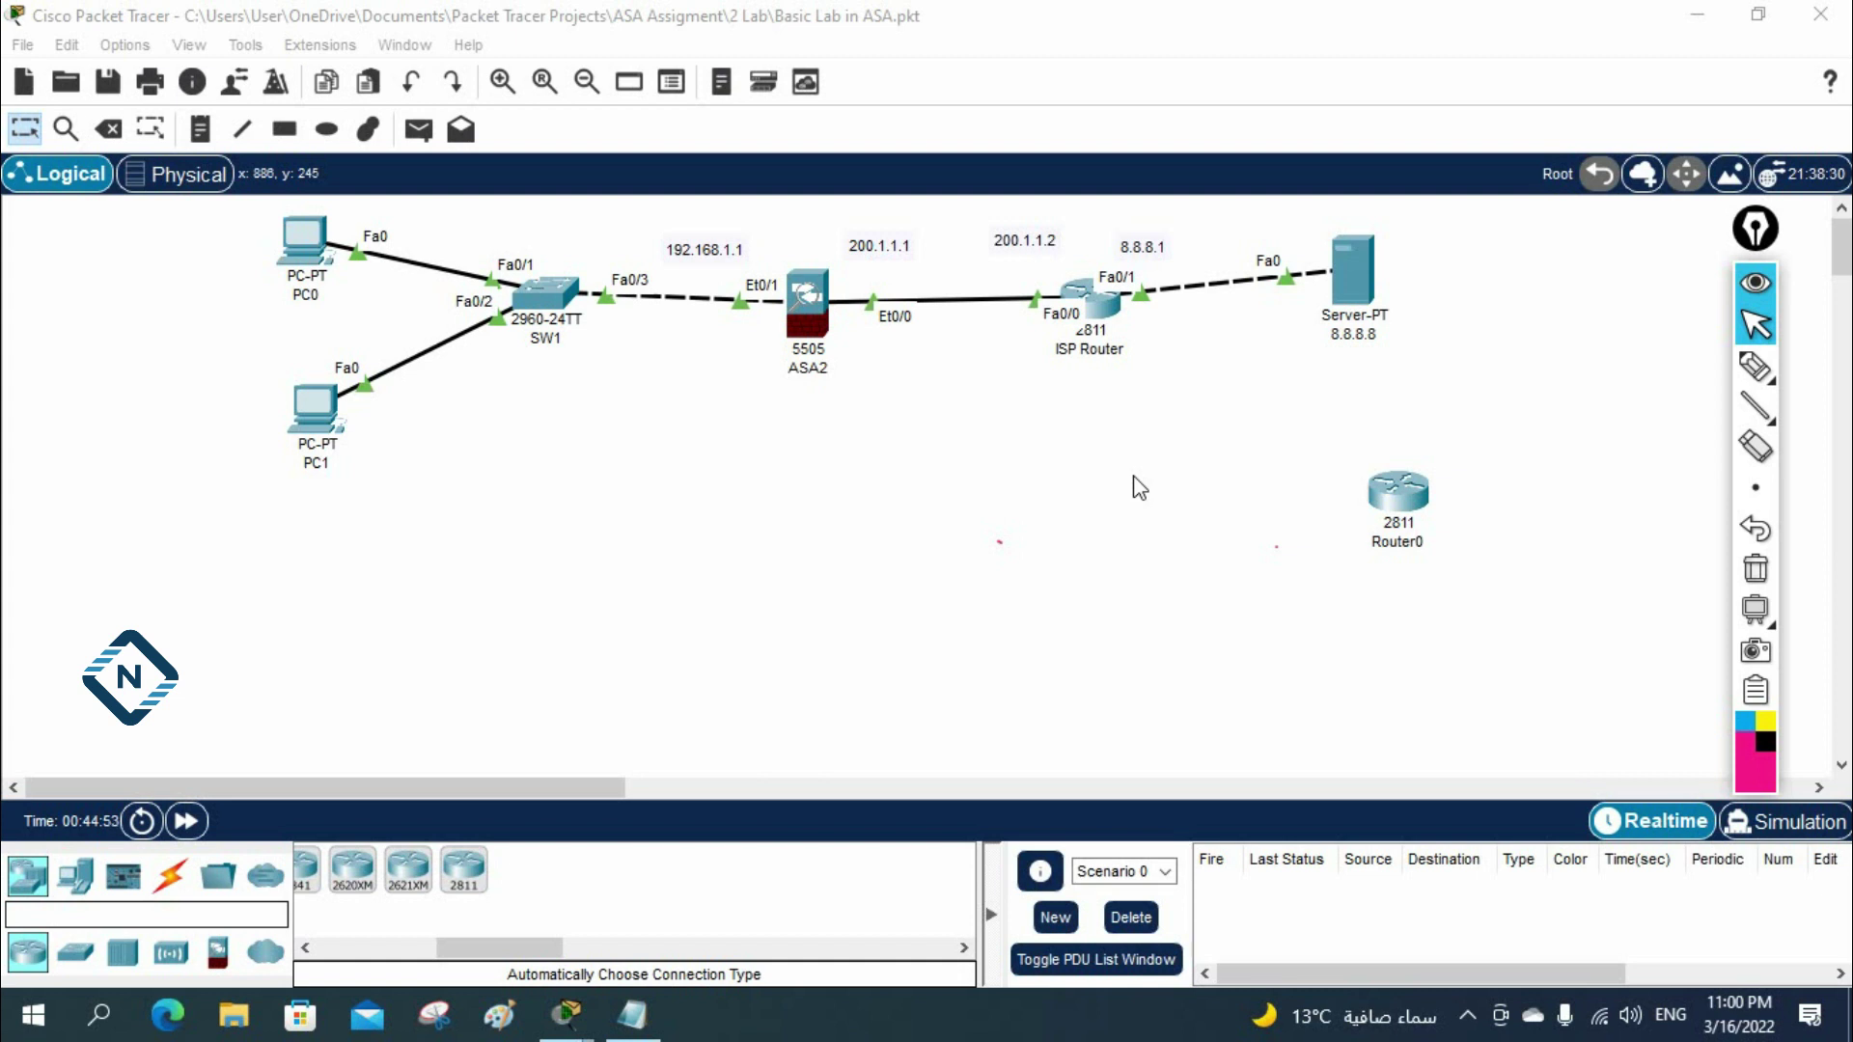
Take the drawing pen and scribble a trial pink '2' with a stroke below it
click(1742, 375)
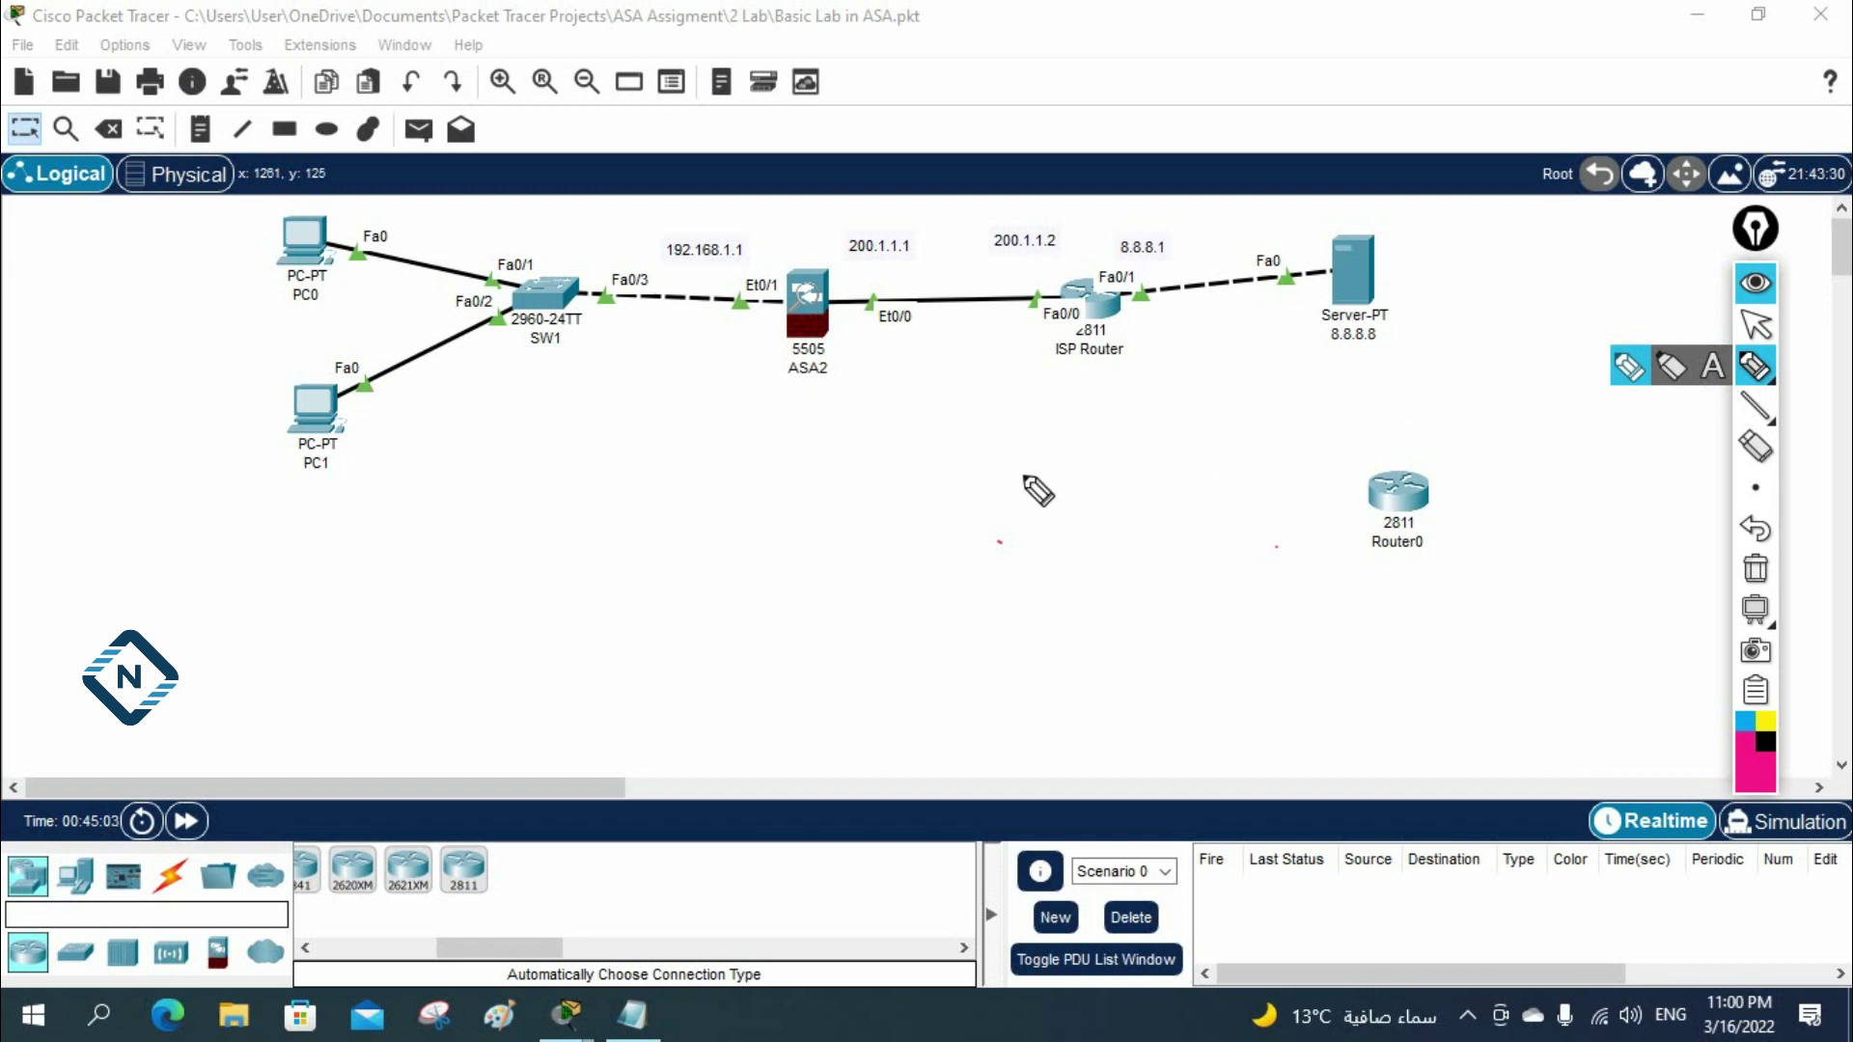
drag(1032, 455, 1052, 497)
drag(1057, 425, 1058, 438)
drag(998, 552, 1039, 539)
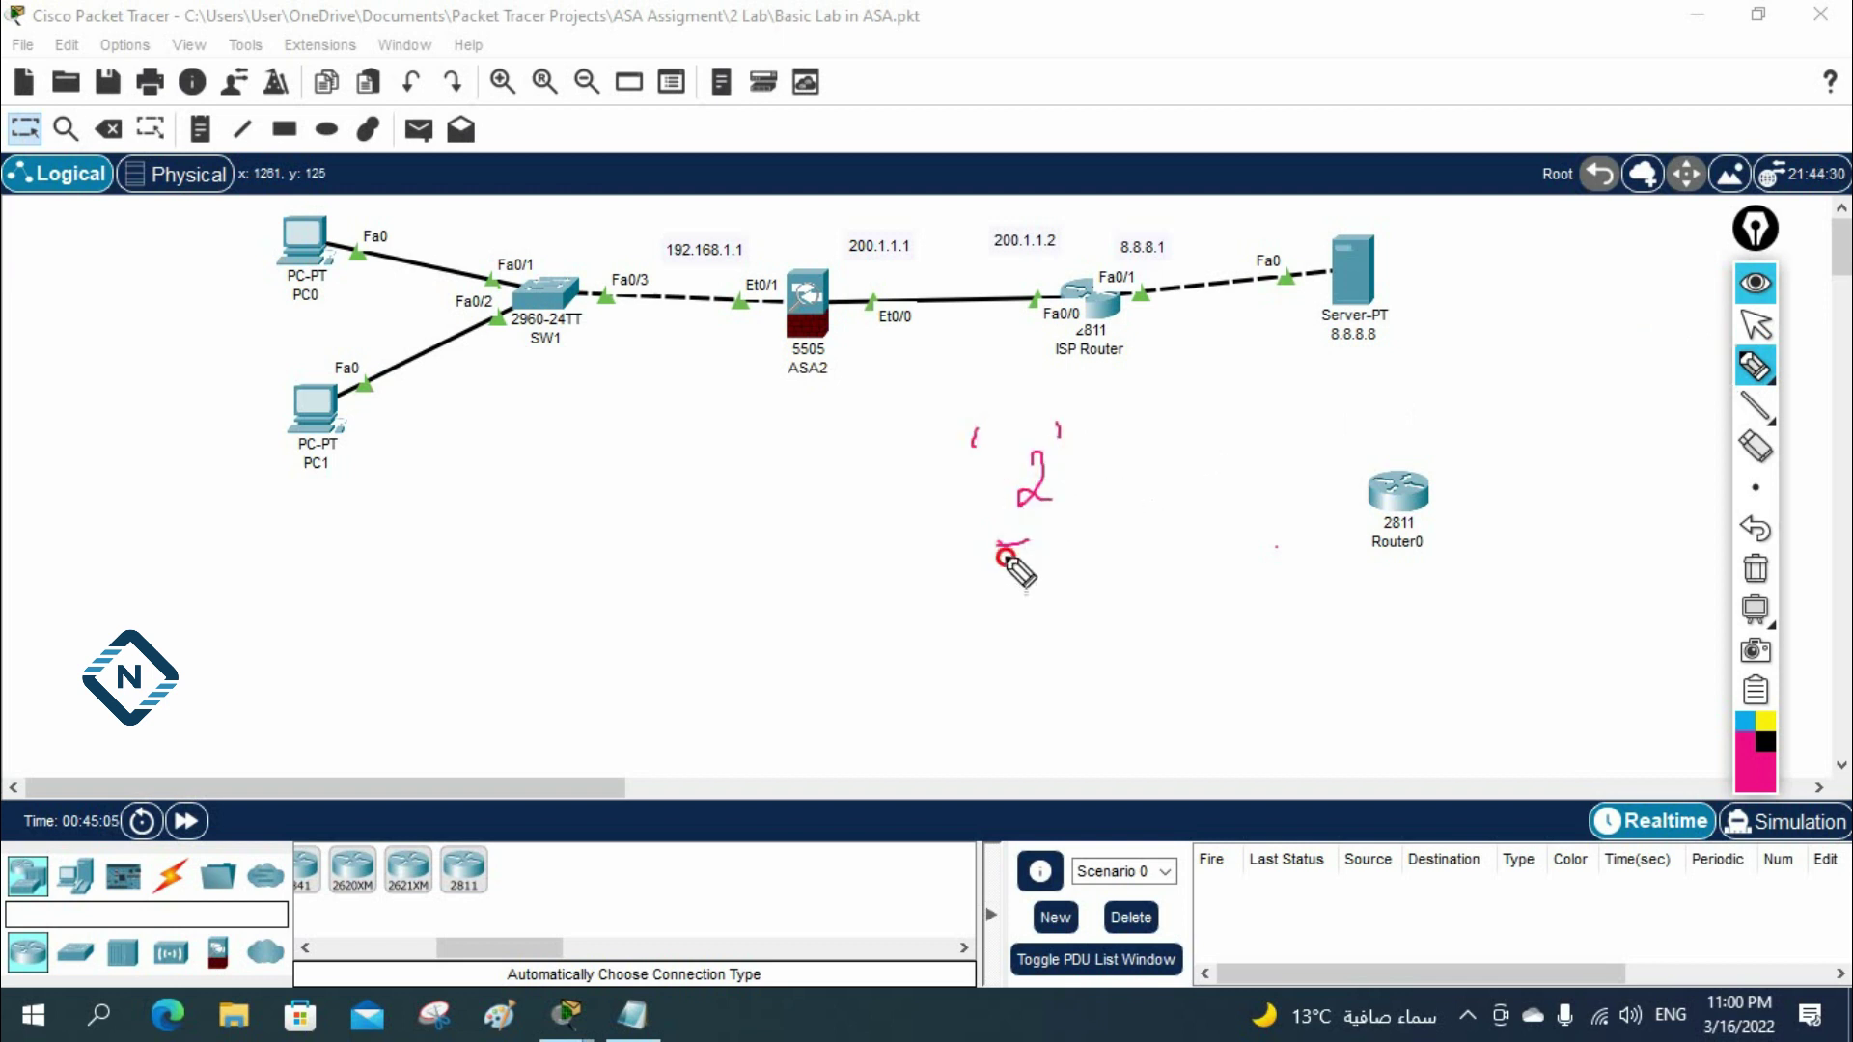
Erase the trial scribbles and redraw a pink '2' with marks beneath it
click(1755, 570)
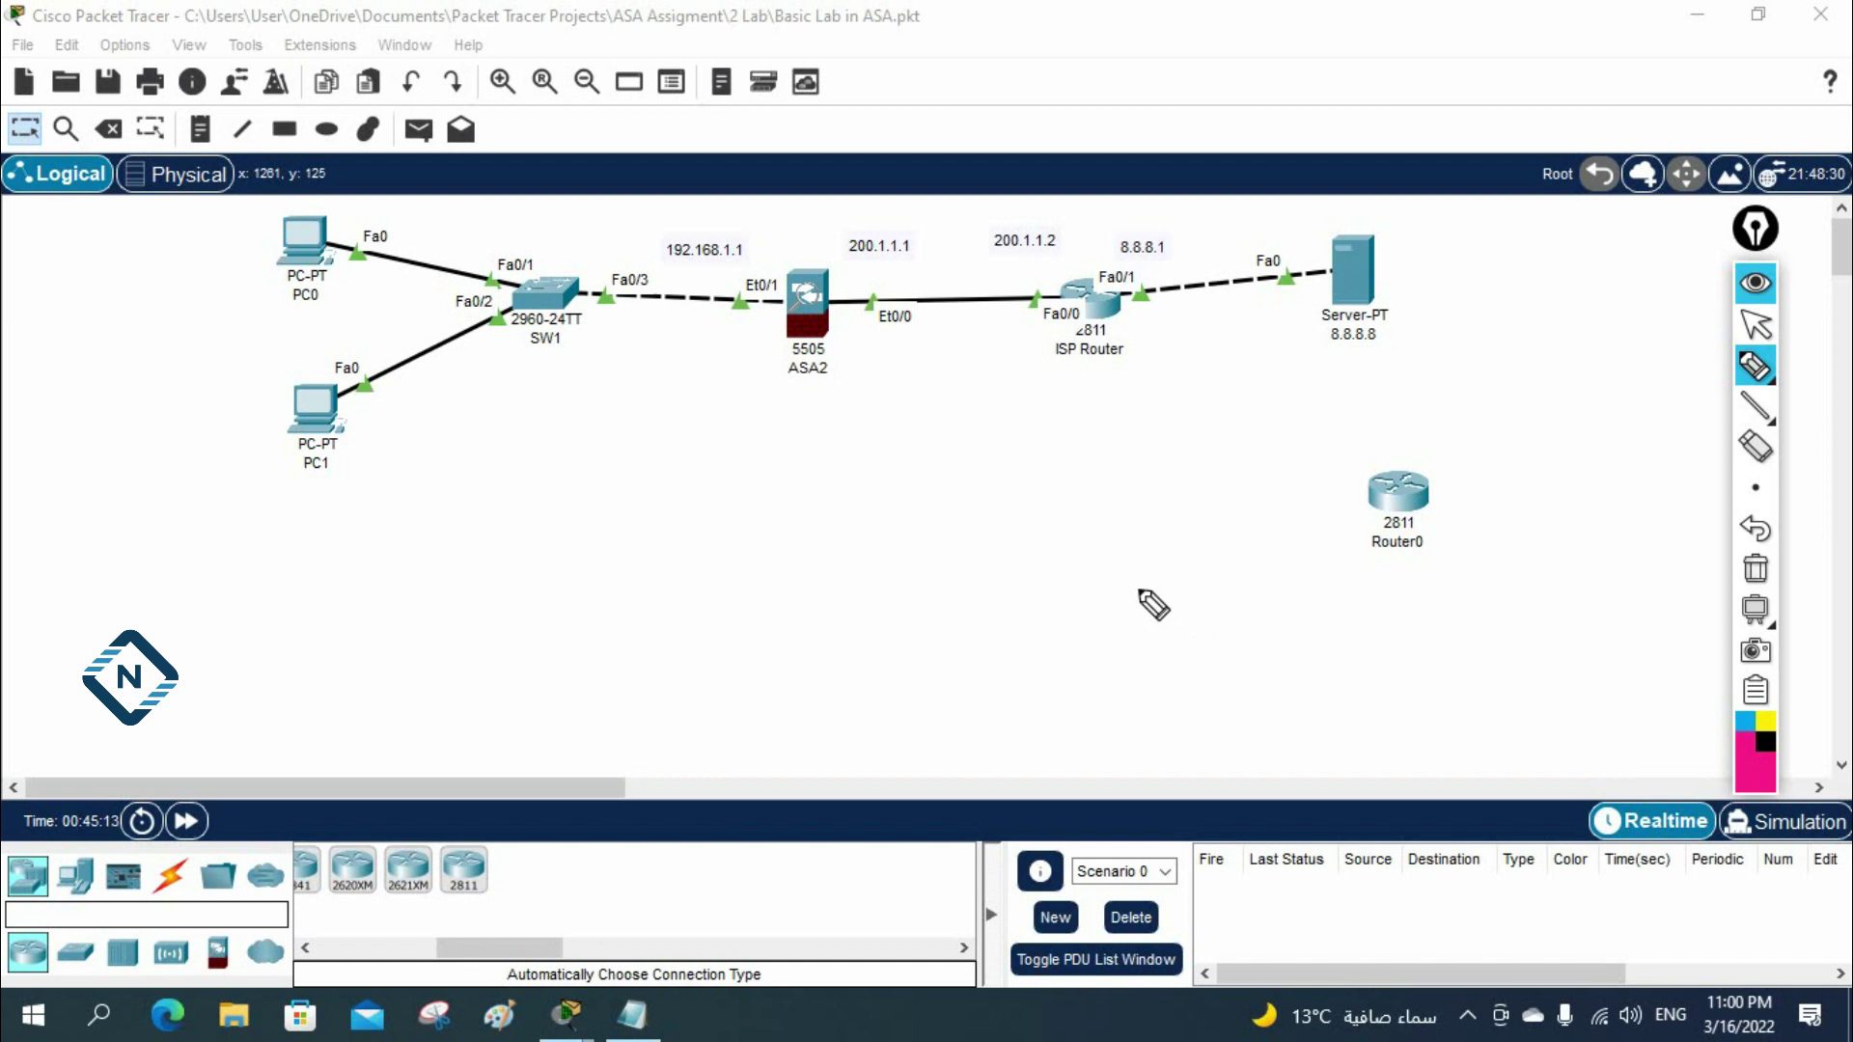
mouse_move(1089, 556)
mouse_down()
mouse_move(1118, 585)
mouse_move(1057, 549)
mouse_up()
drag(1078, 625, 1115, 609)
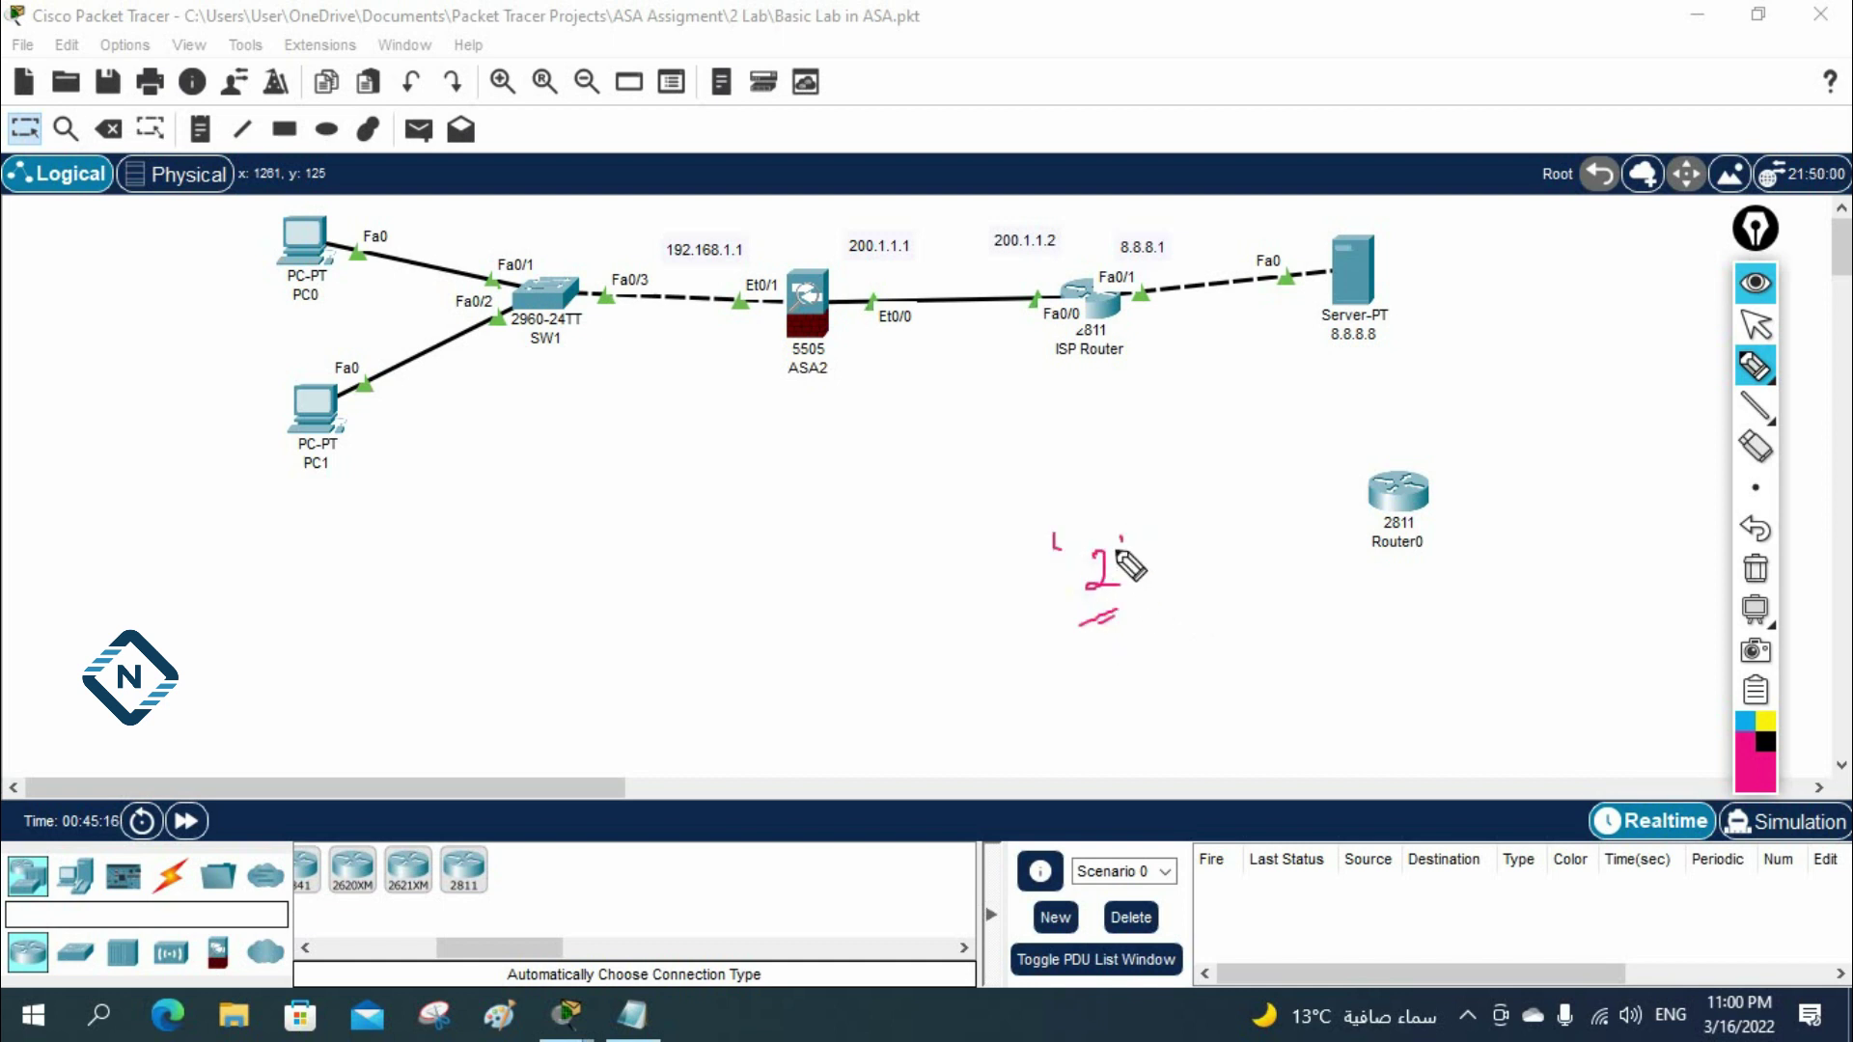
Clear the trial marks, underline ASA2 and ISP Router, and loop the outside network
click(1754, 570)
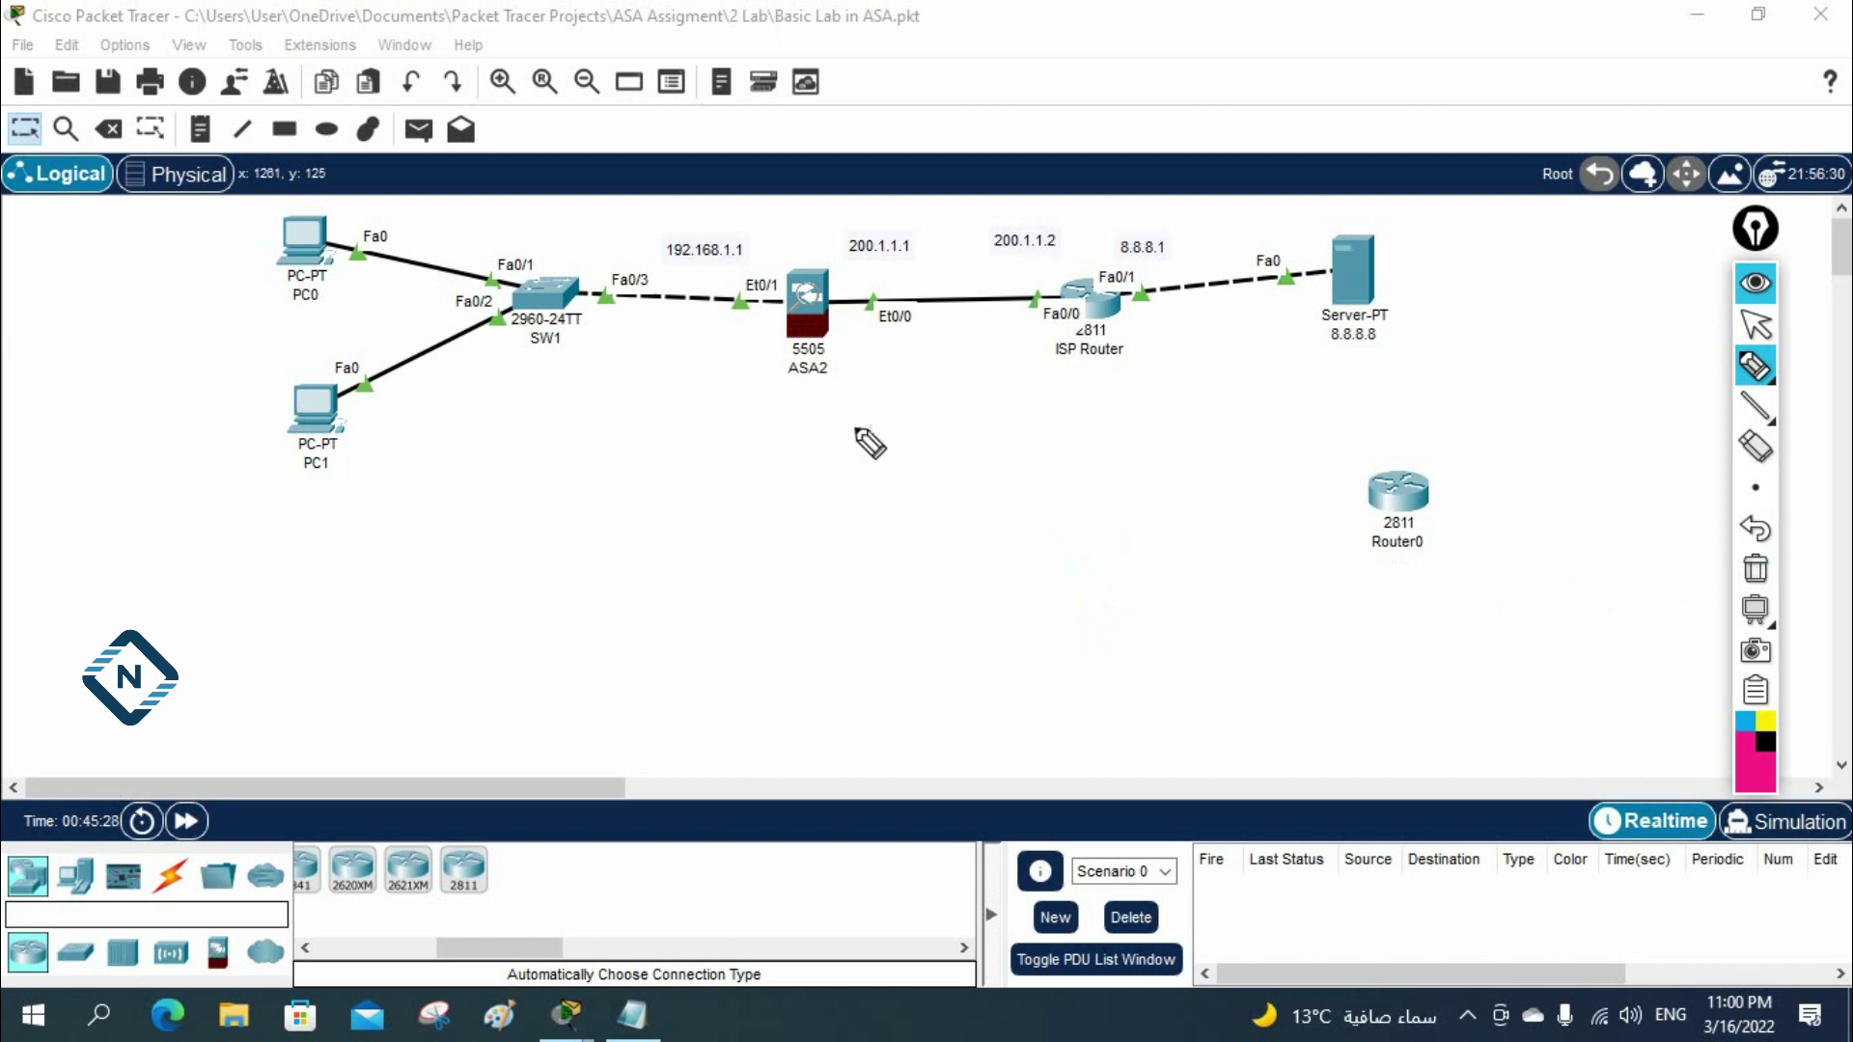
drag(784, 384, 834, 380)
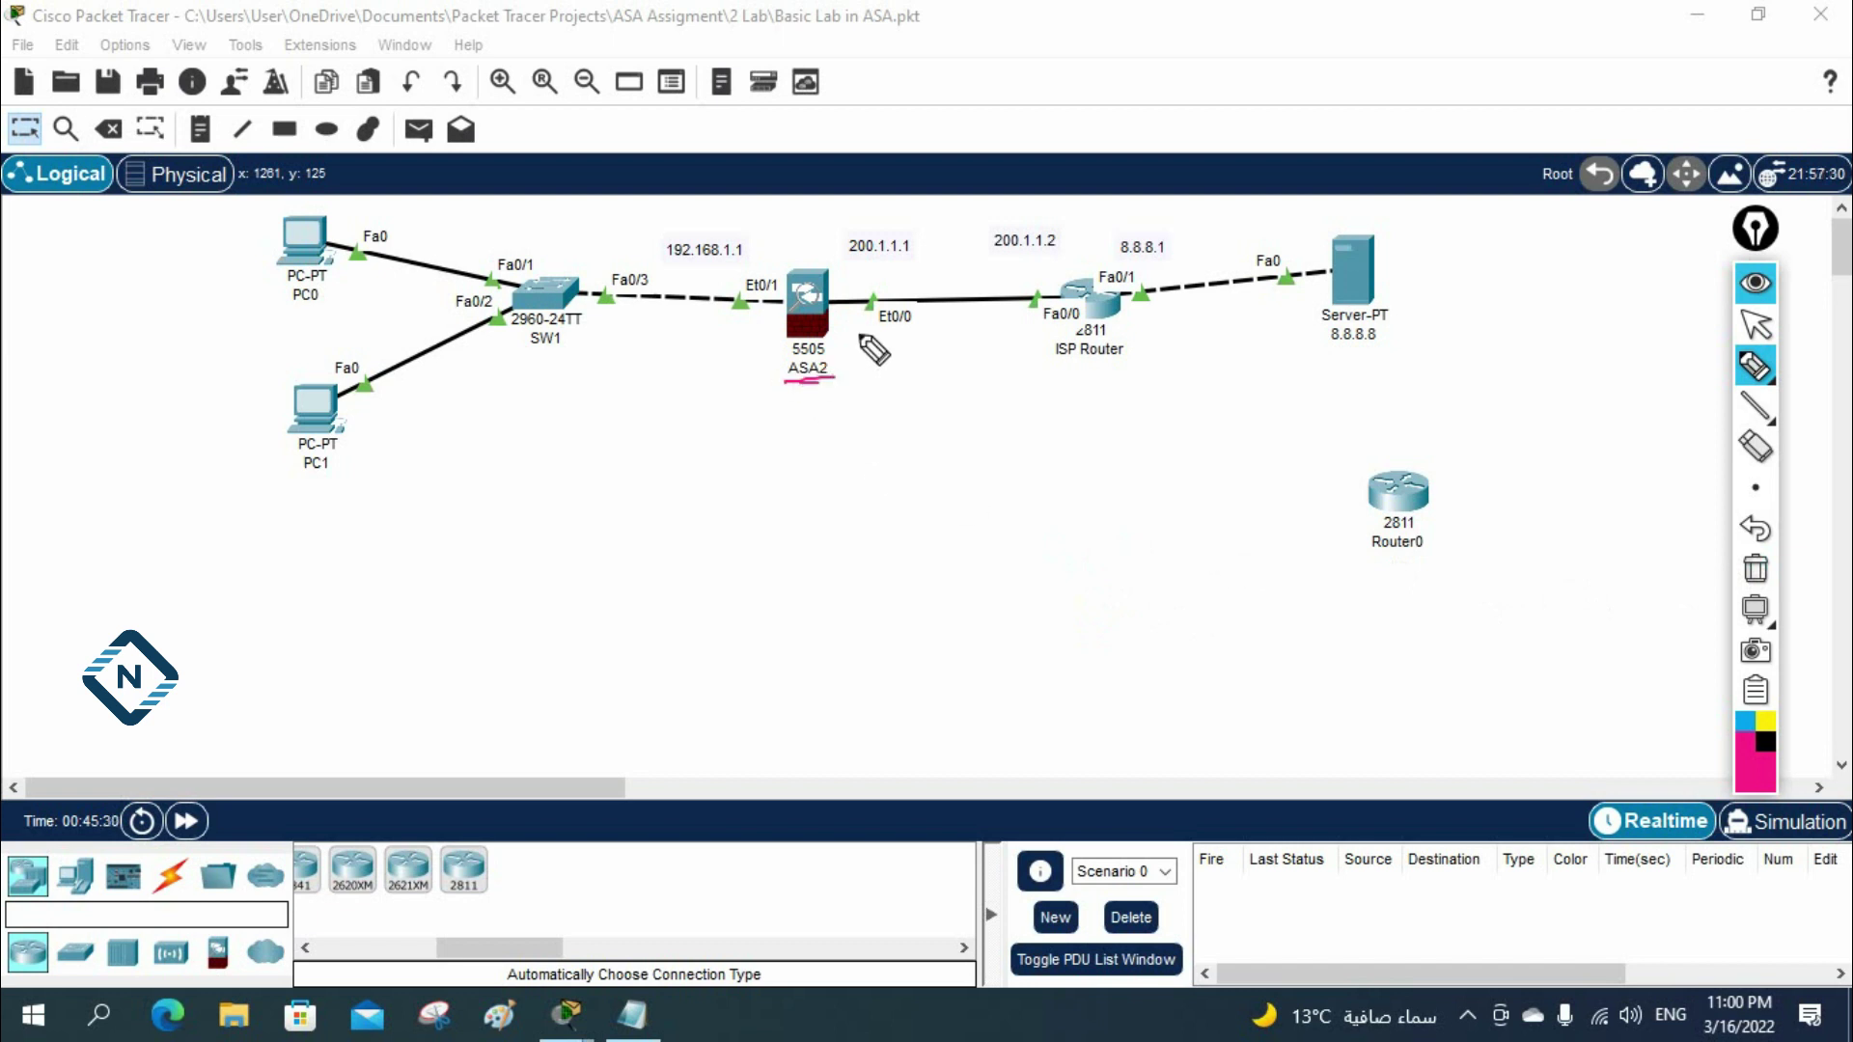
mouse_move(897, 222)
mouse_down()
mouse_move(910, 412)
mouse_move(811, 196)
mouse_up()
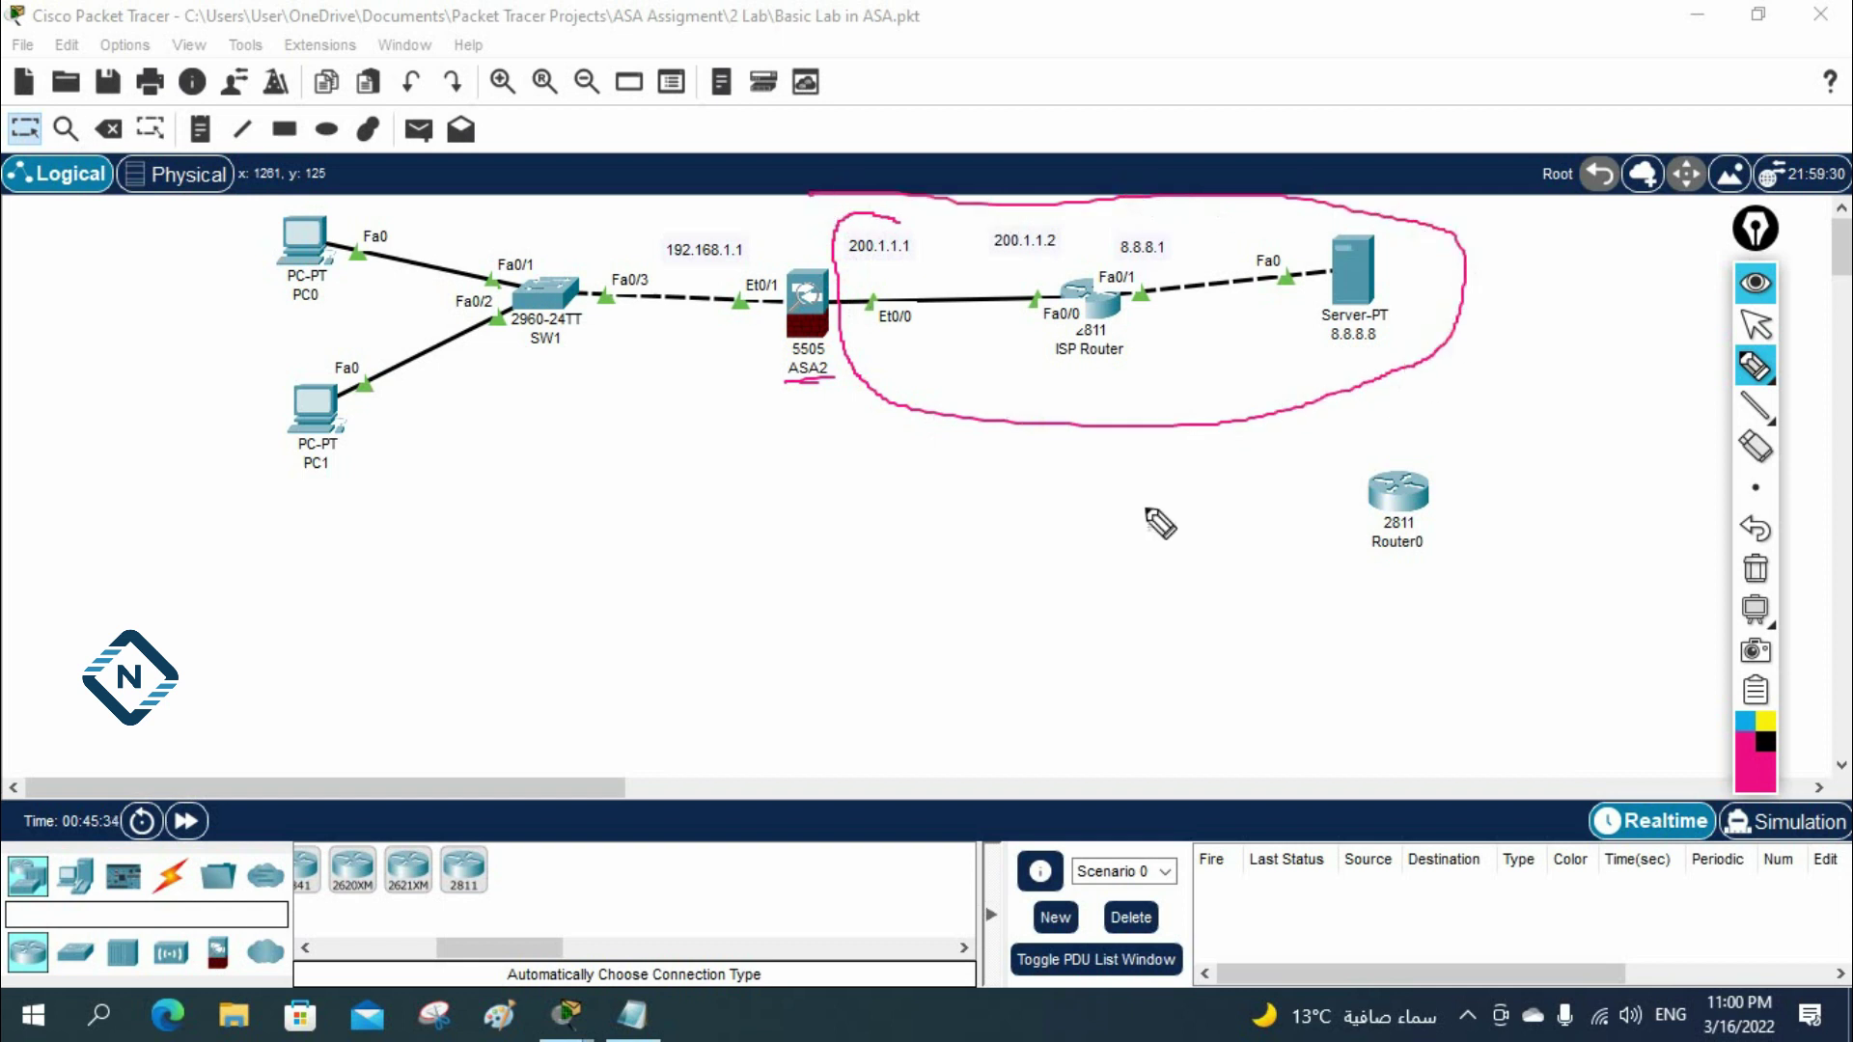
drag(1052, 380, 1125, 370)
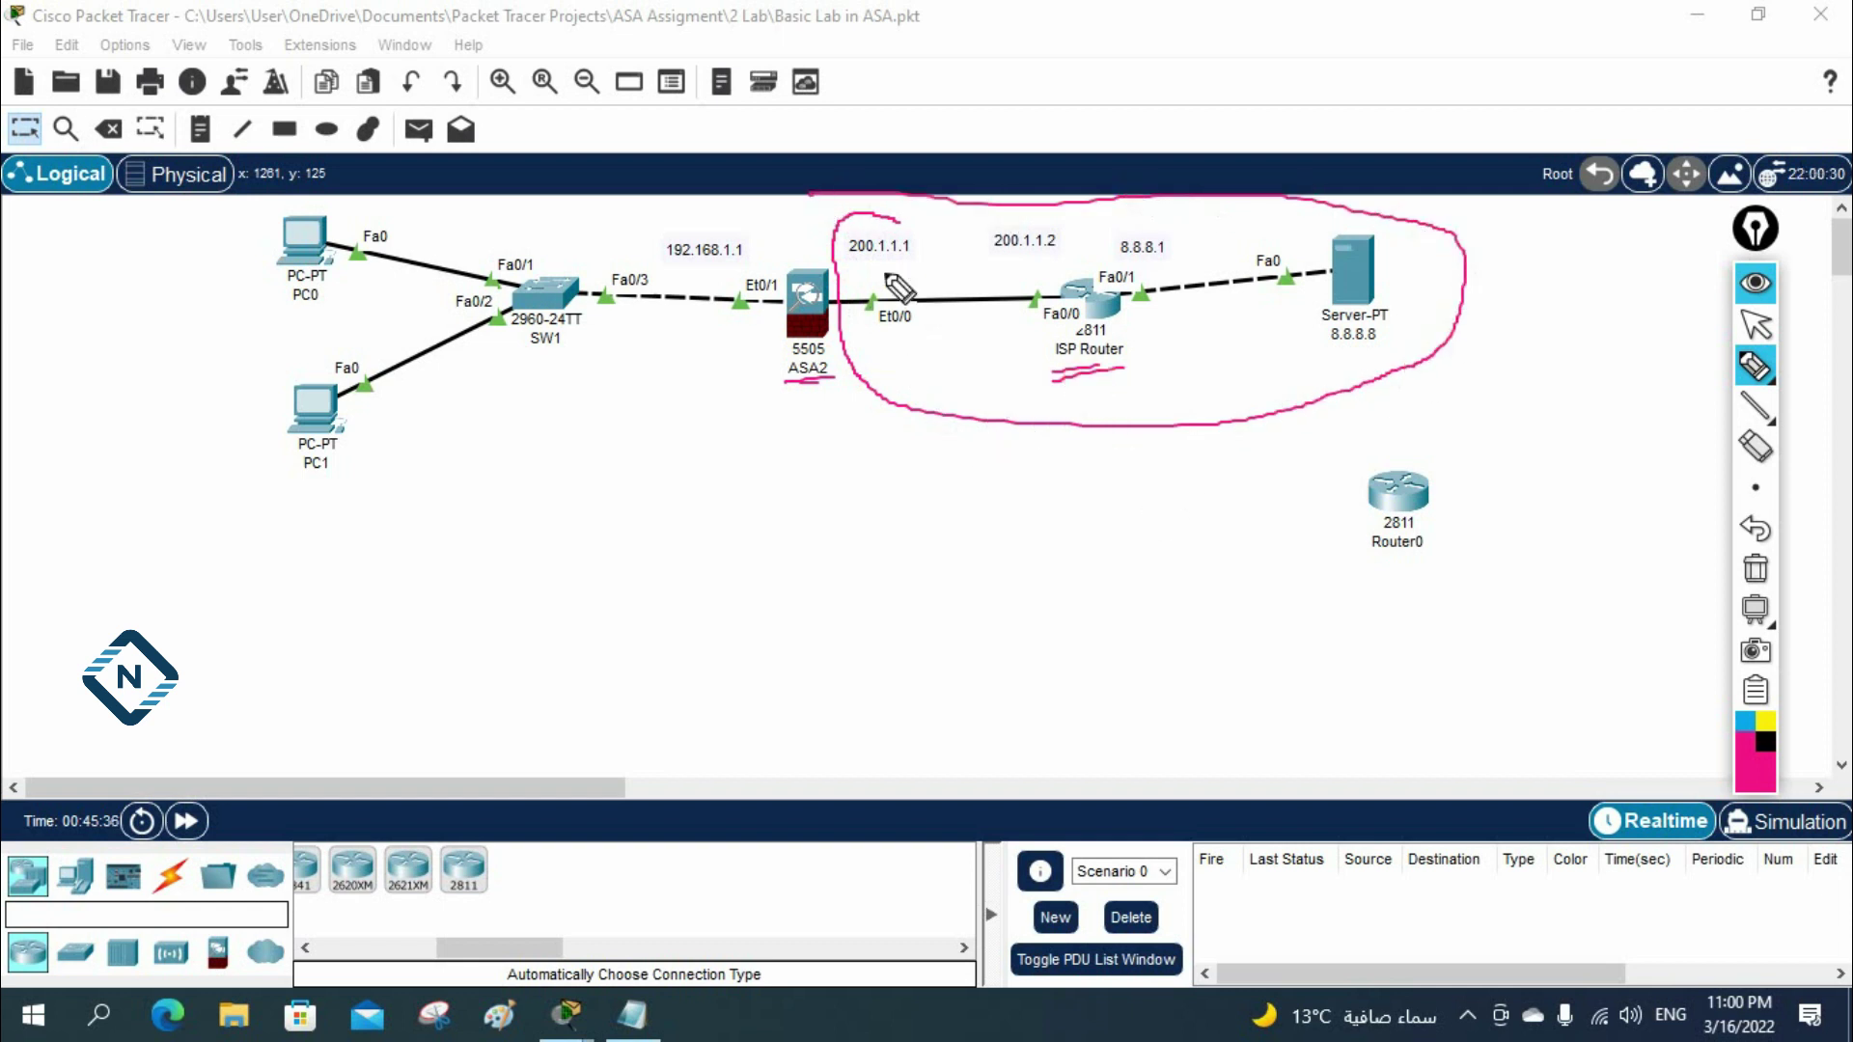
Mark 200.1.1.1 and circle 200.1.1.2 and 192.168.1.1, then write 'DHC' under ASA2
mouse_move(878, 256)
mouse_down()
mouse_move(852, 289)
mouse_move(896, 300)
mouse_up()
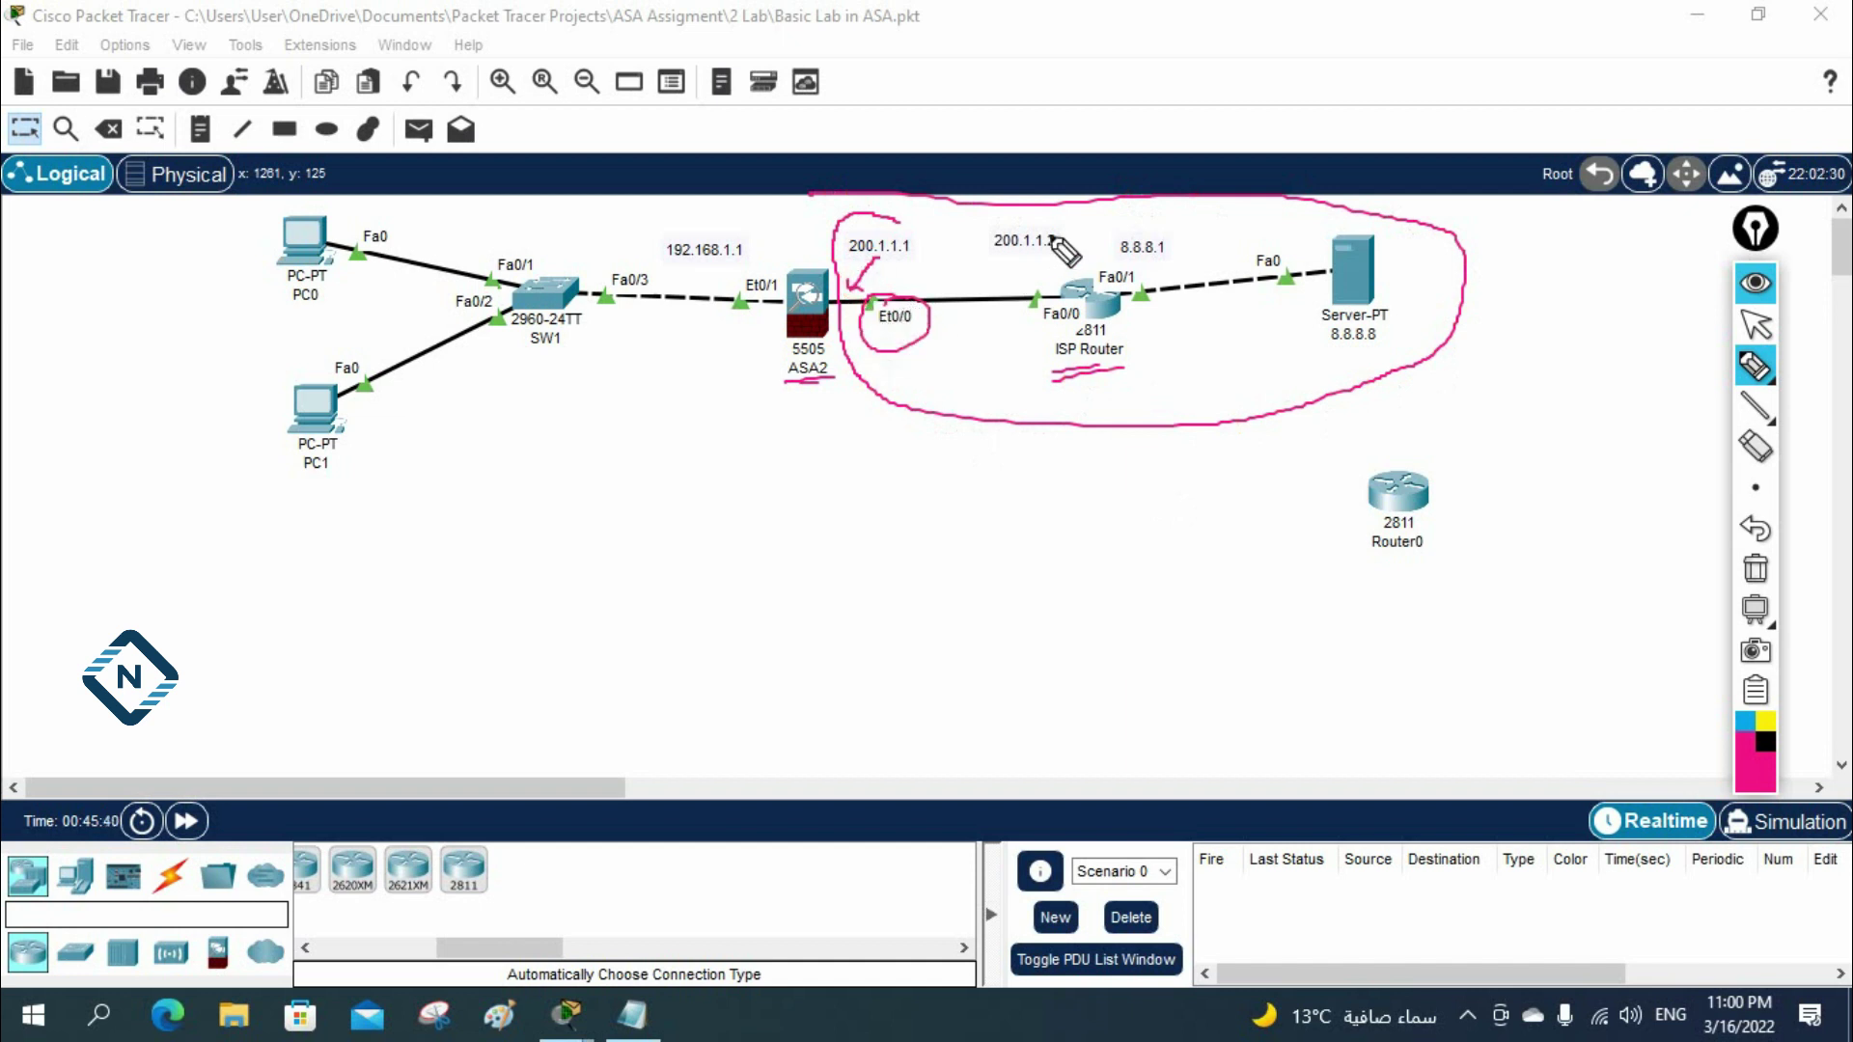
mouse_move(1054, 226)
mouse_down()
mouse_move(1048, 307)
mouse_move(1154, 311)
mouse_up()
drag(764, 298, 837, 327)
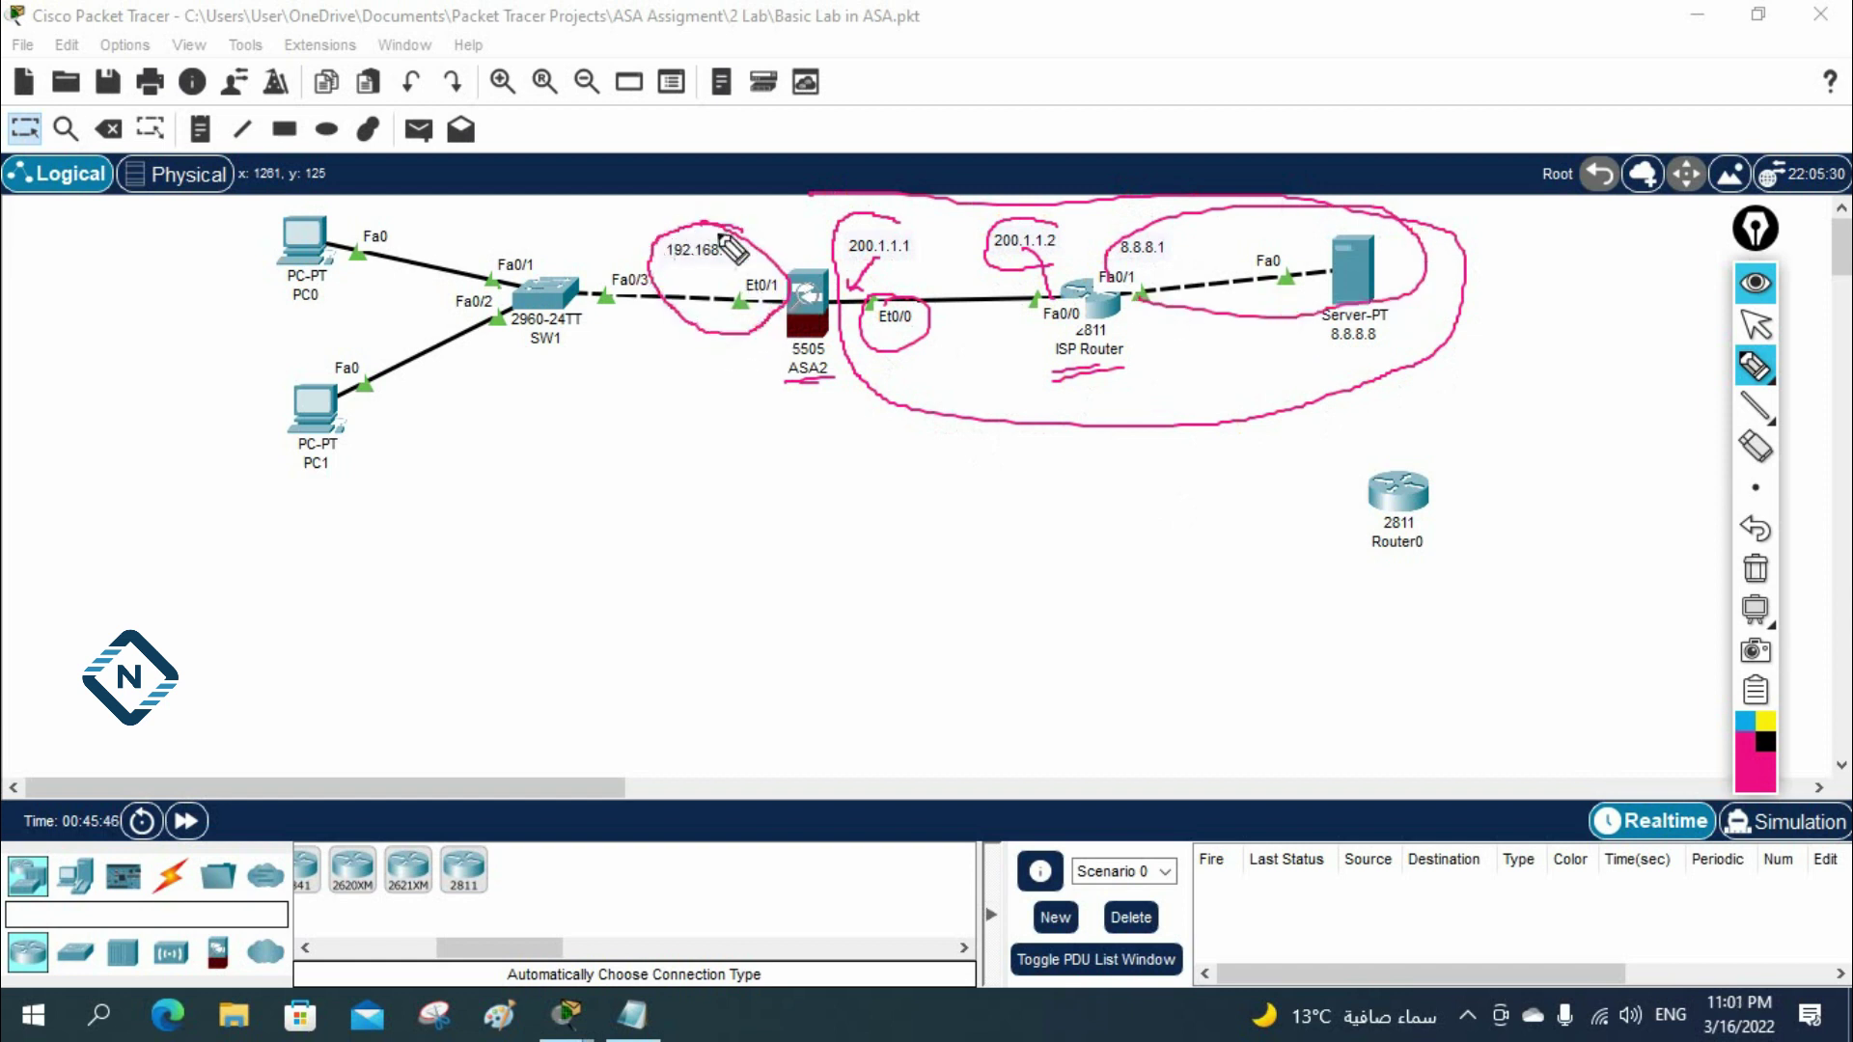
mouse_move(783, 409)
mouse_down()
mouse_move(788, 439)
mouse_move(843, 423)
mouse_up()
Trace the ASA2 links to PC0 and PC1 and underline 192.168.1.1
drag(762, 322, 333, 222)
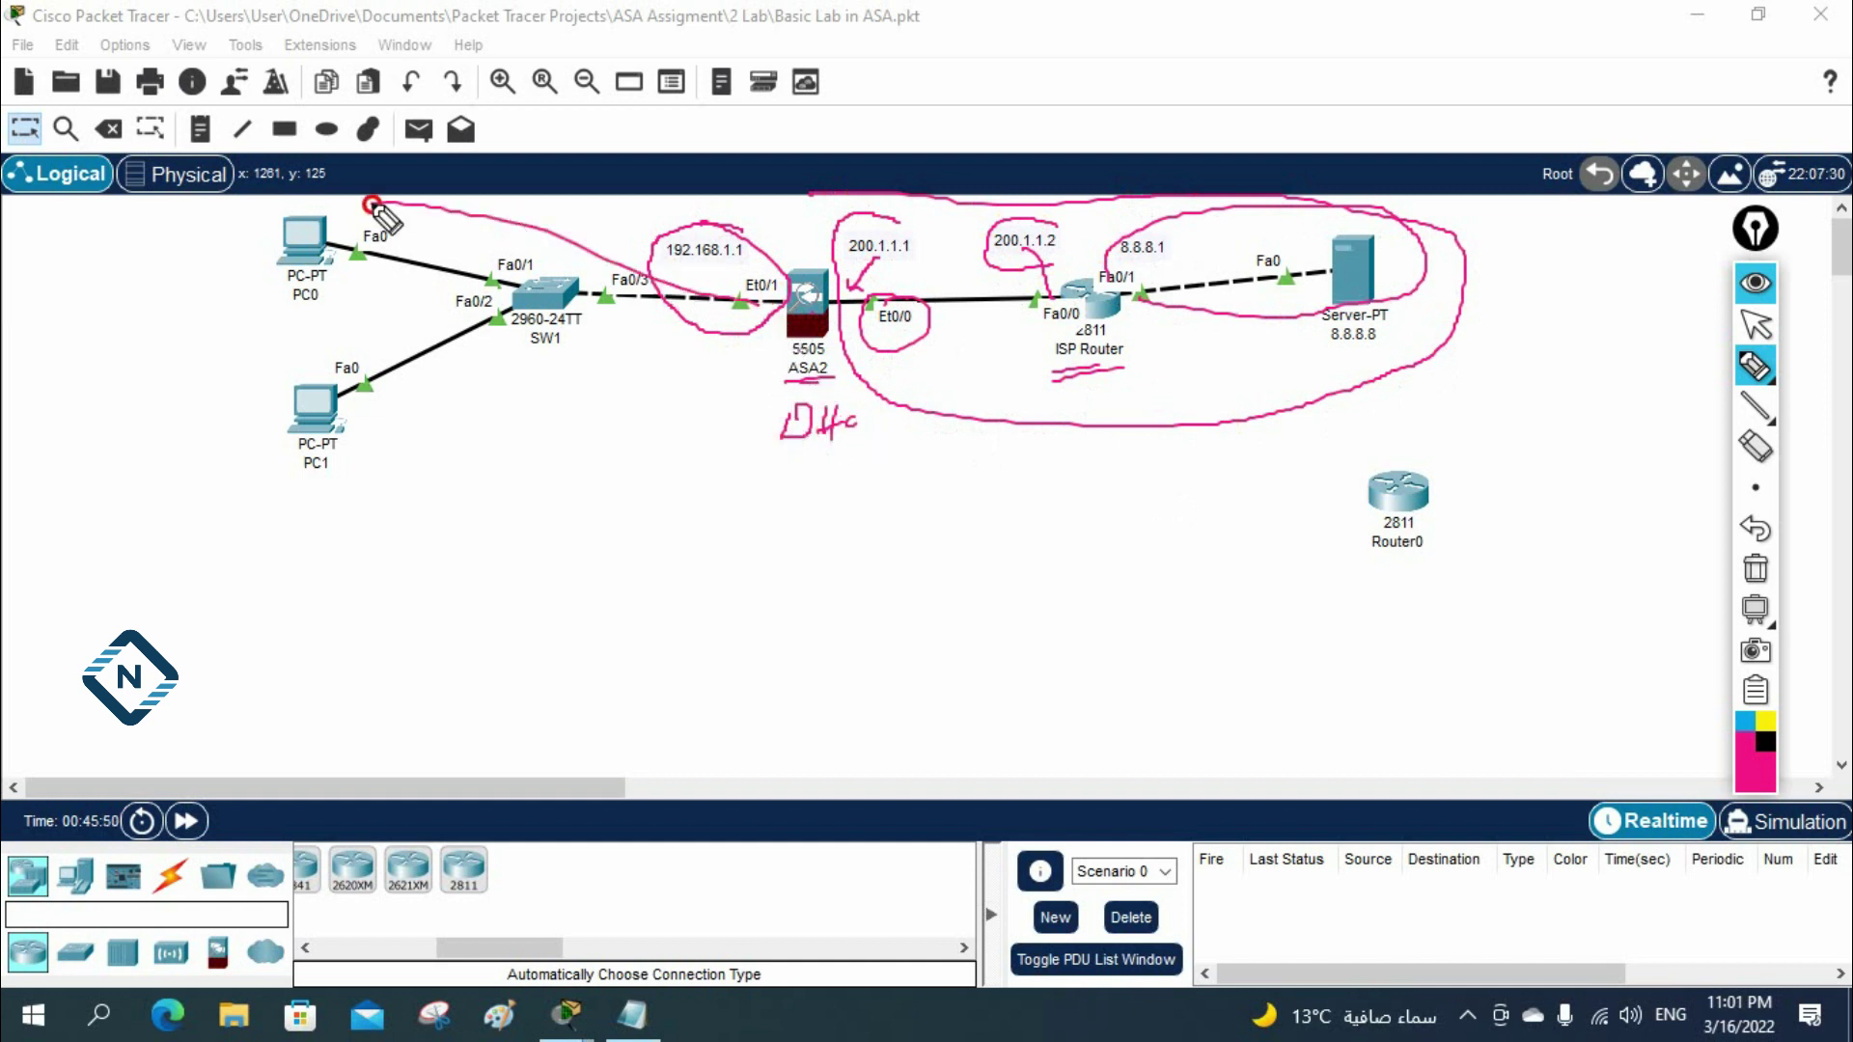
drag(767, 327, 345, 403)
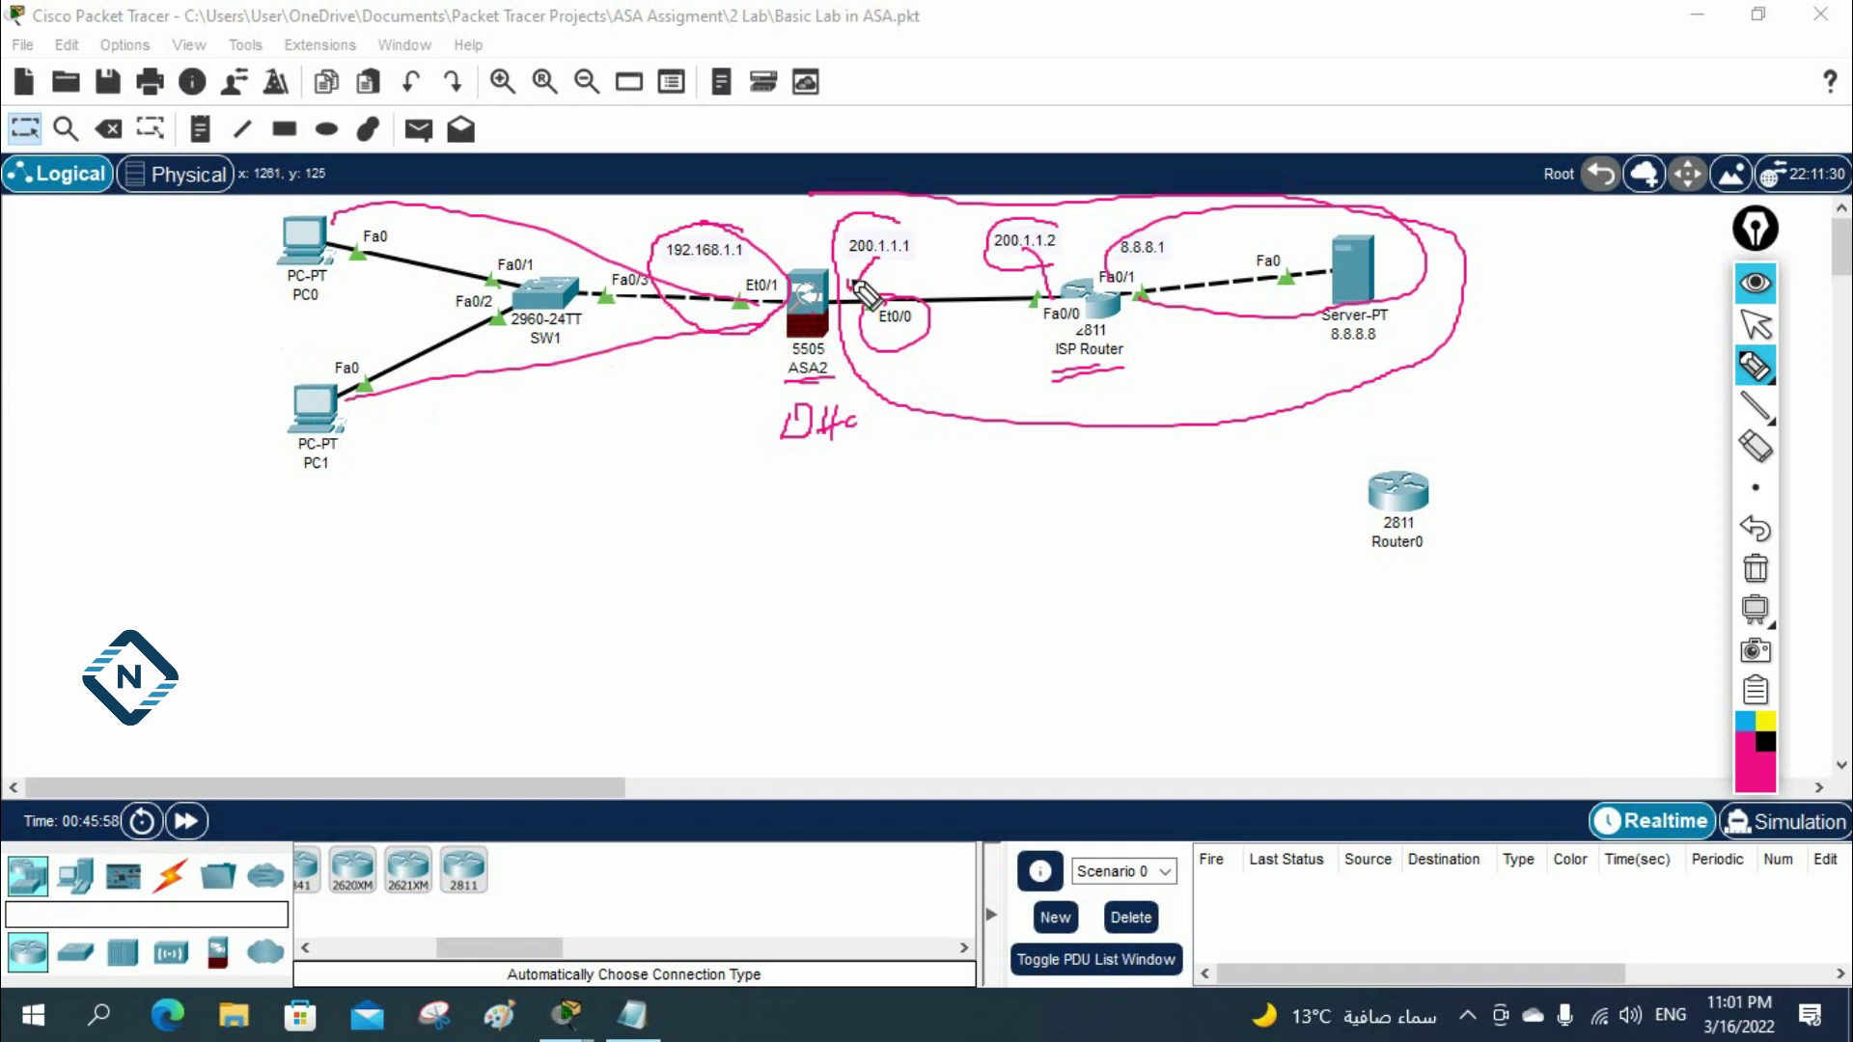
mouse_move(677, 268)
mouse_down()
mouse_move(727, 265)
mouse_move(714, 277)
mouse_up()
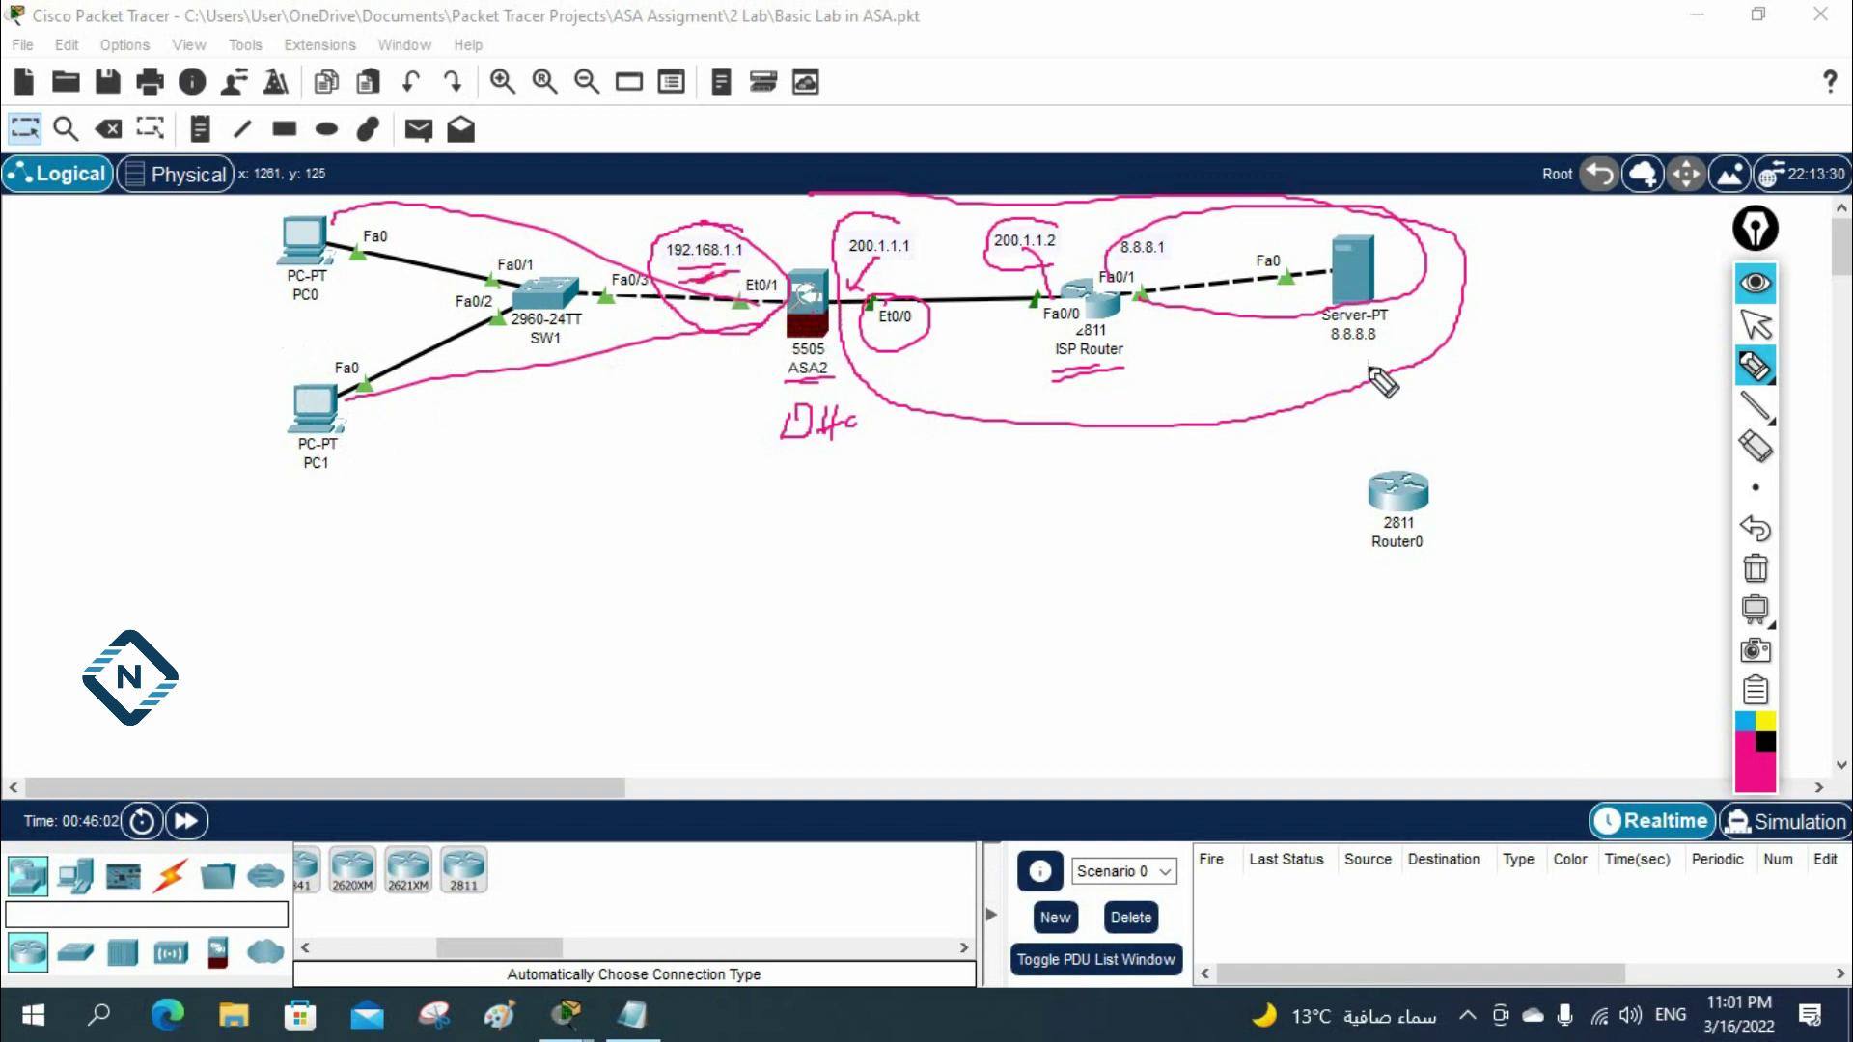
click(1754, 572)
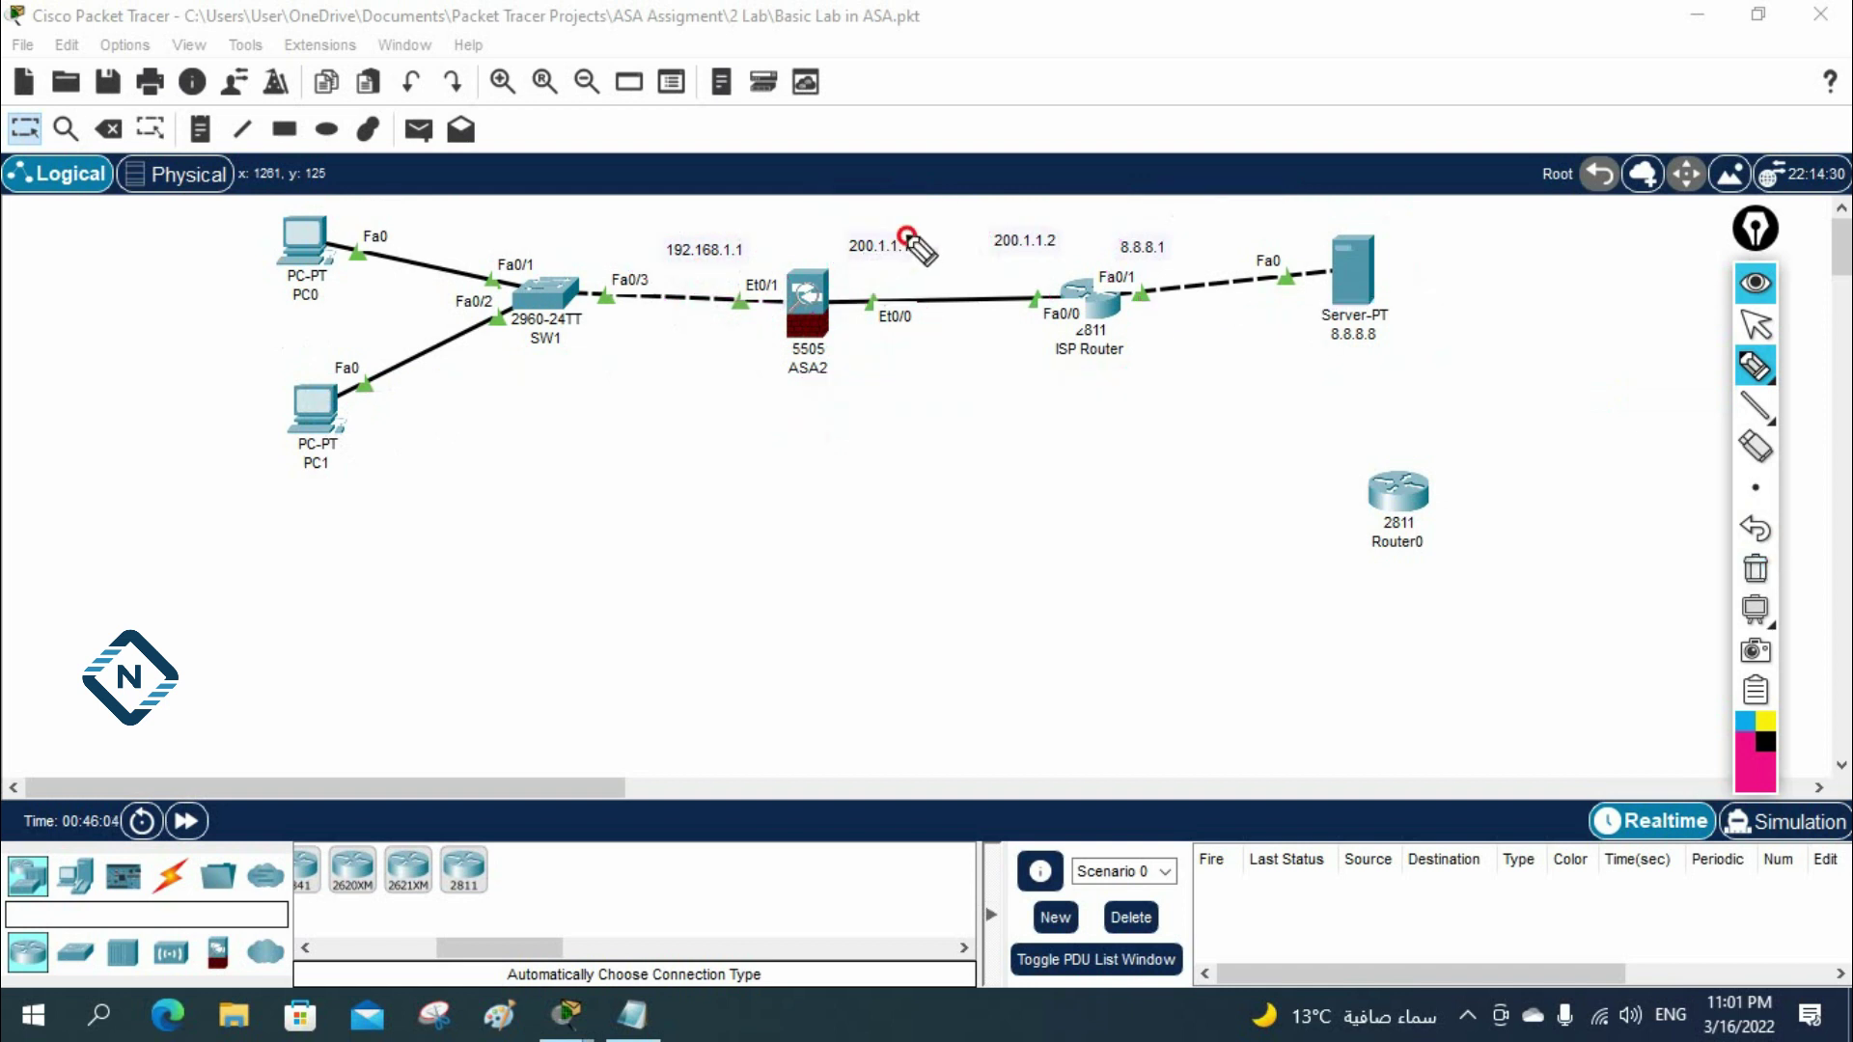
mouse_move(918, 248)
mouse_down()
mouse_move(889, 236)
mouse_move(898, 319)
mouse_move(898, 298)
mouse_up()
mouse_move(724, 229)
mouse_down()
mouse_move(750, 294)
mouse_move(343, 283)
mouse_up()
drag(579, 327, 366, 388)
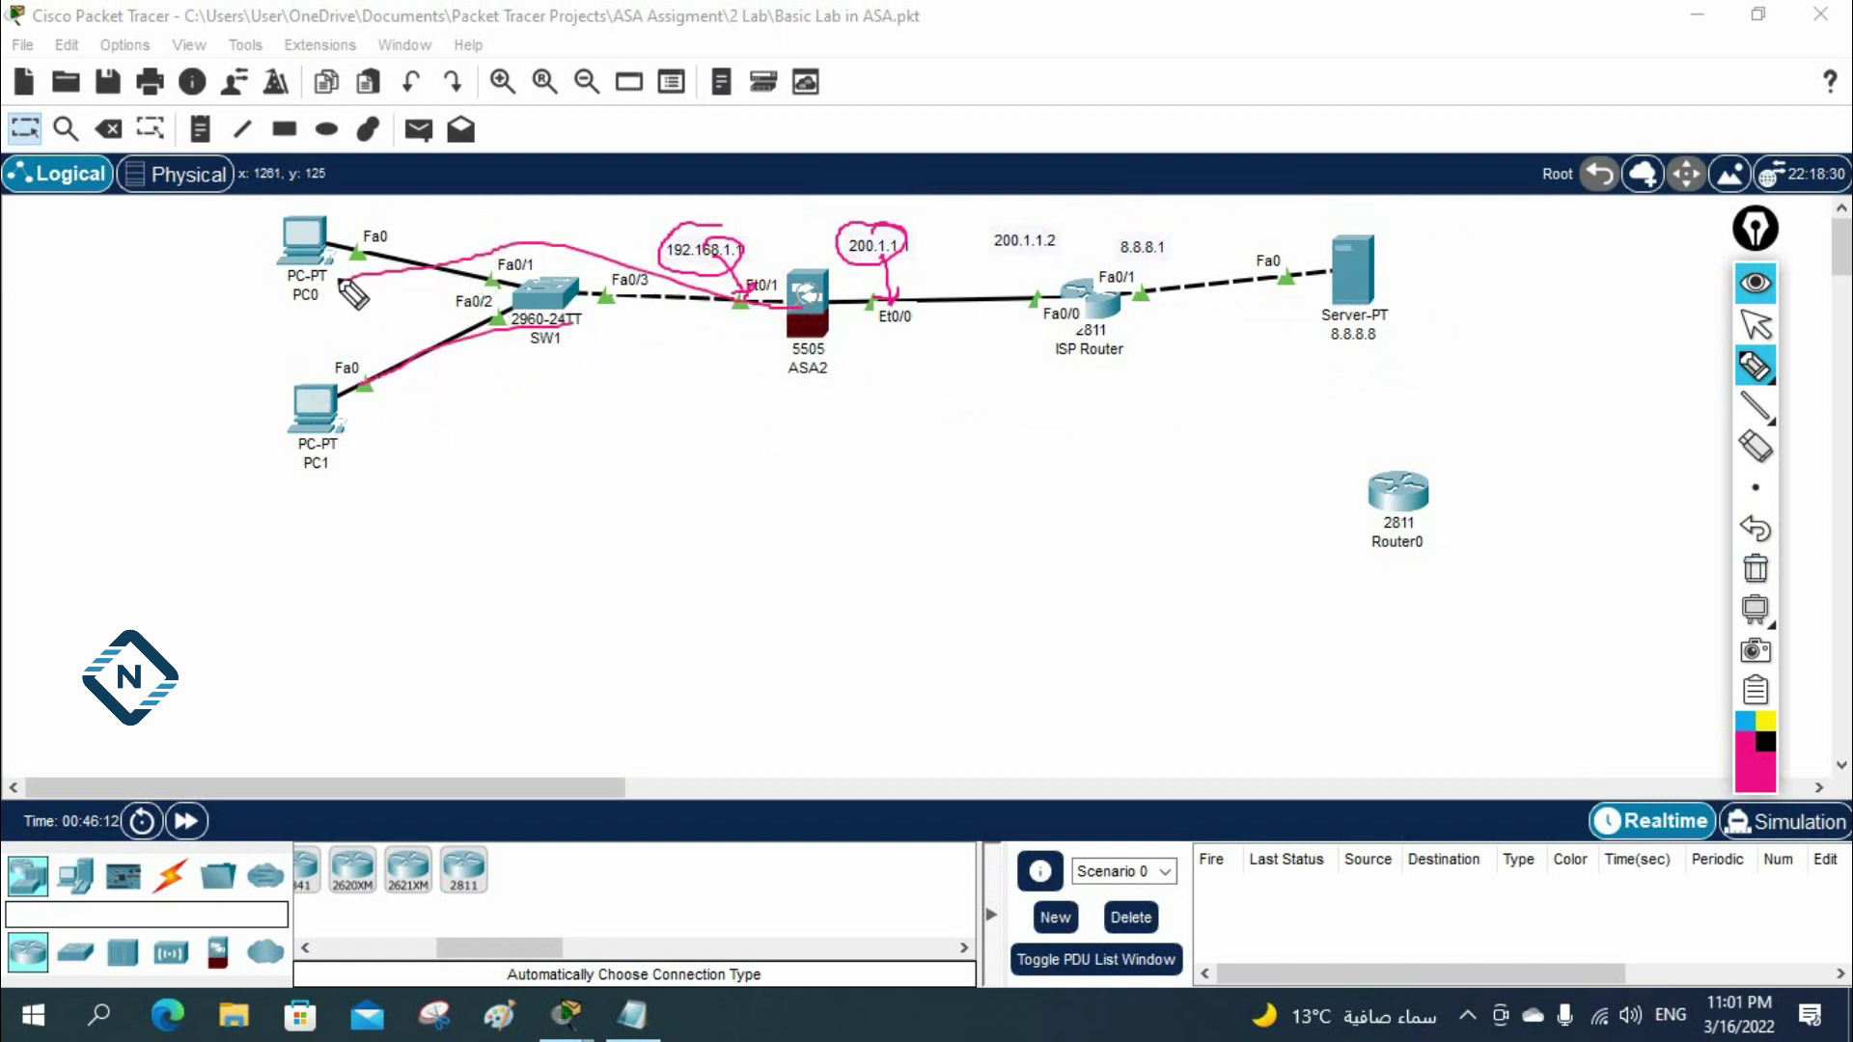
drag(308, 487, 330, 476)
drag(318, 309, 336, 296)
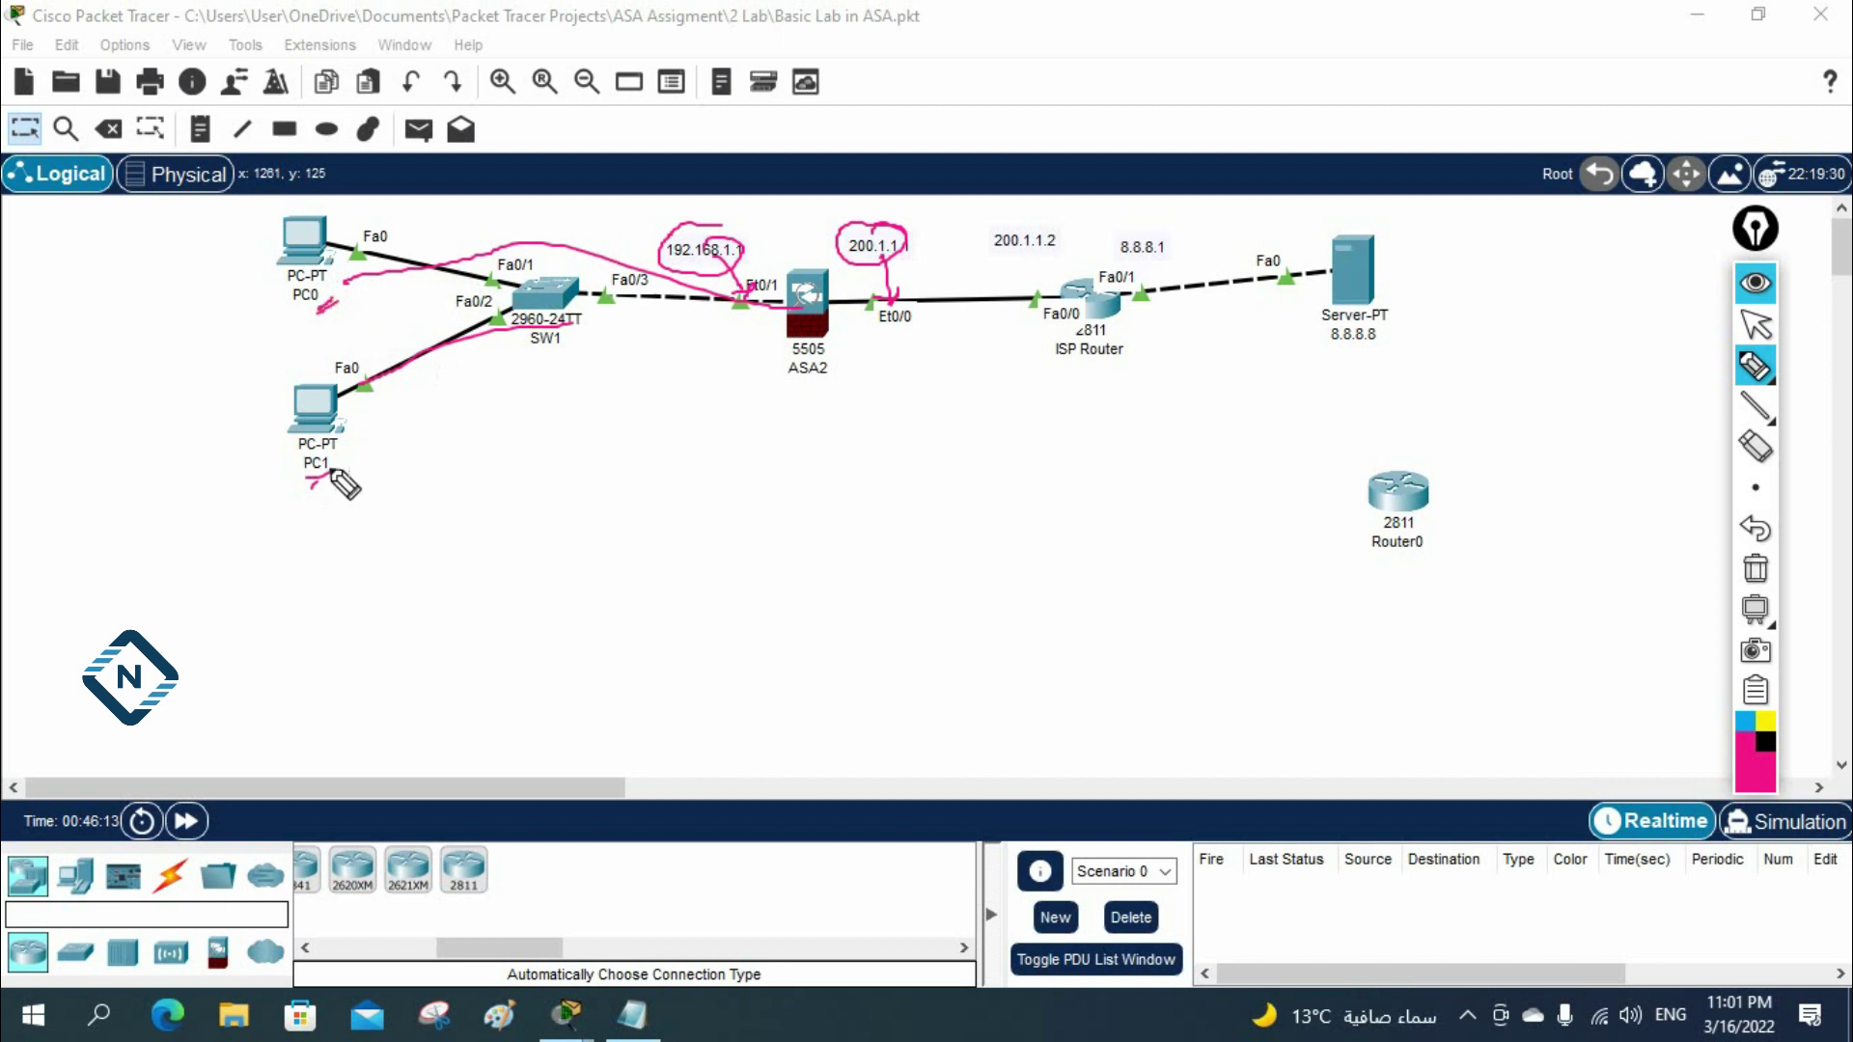
mouse_move(326, 432)
mouse_down()
mouse_move(1325, 284)
mouse_move(1230, 320)
mouse_move(351, 414)
mouse_up()
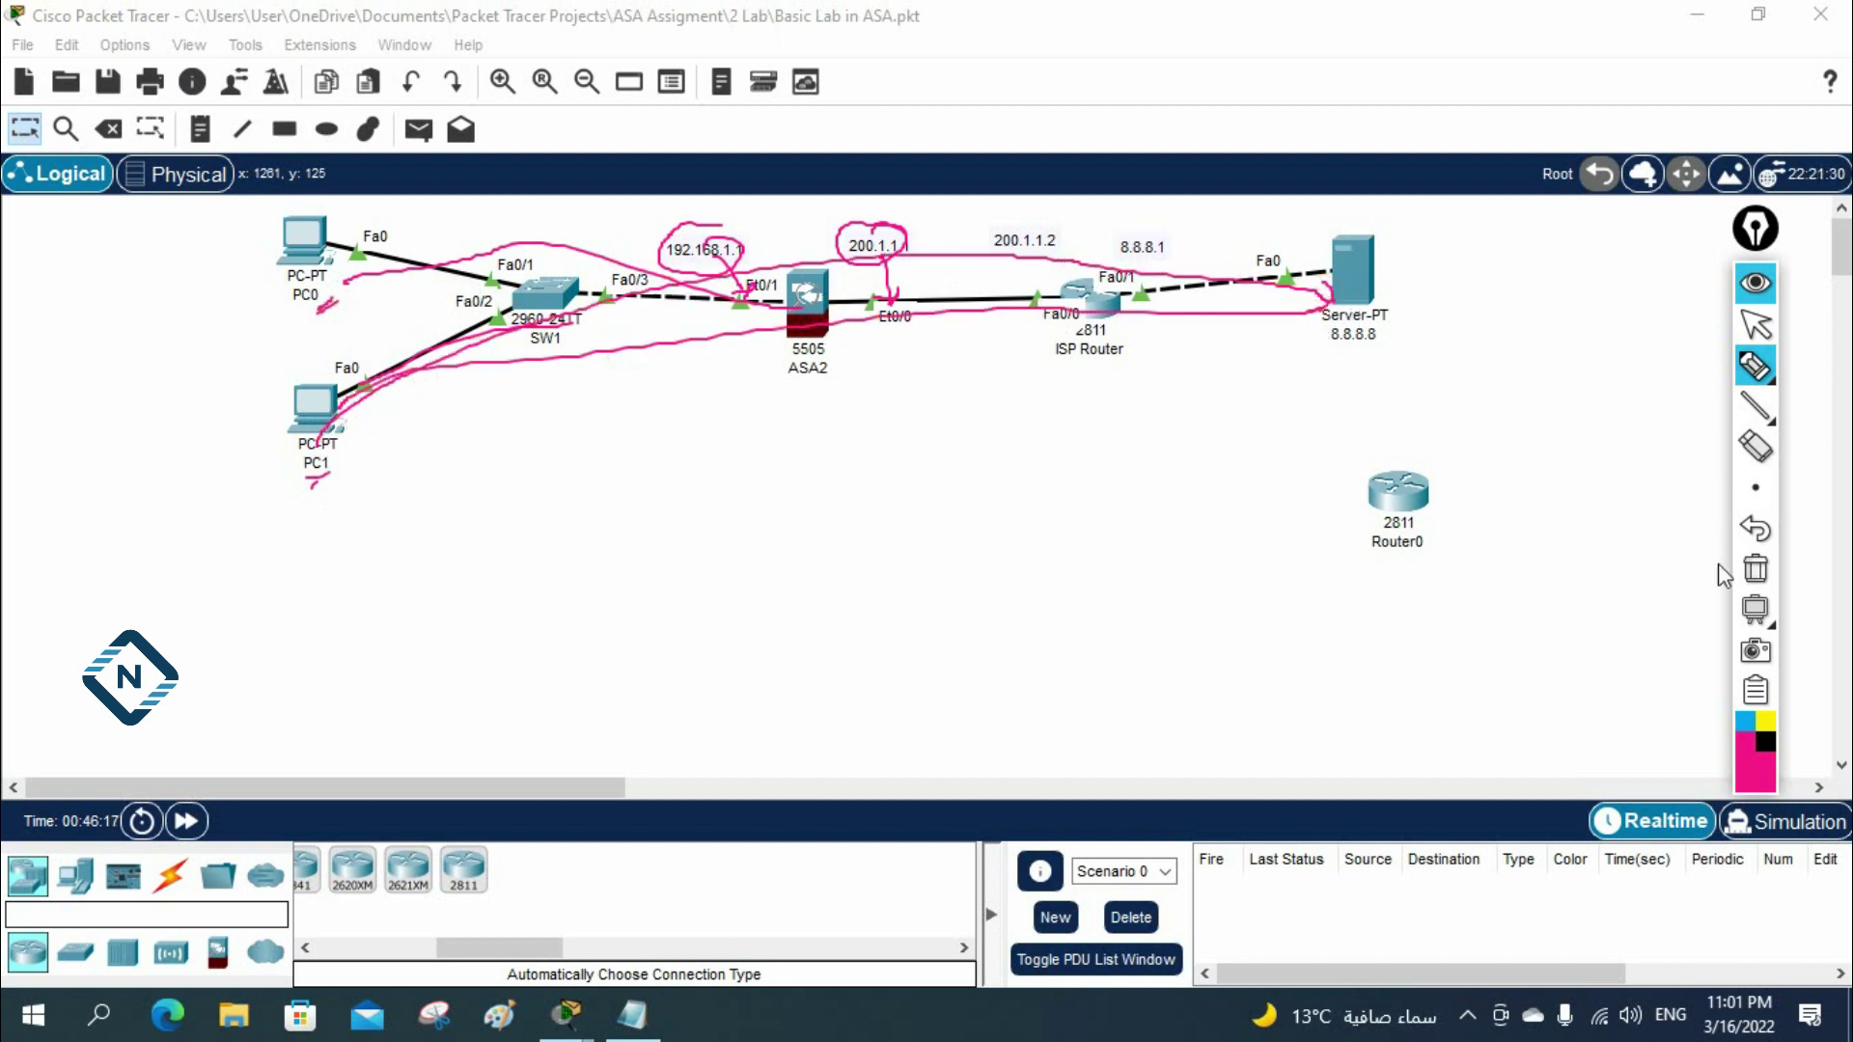
click(1756, 571)
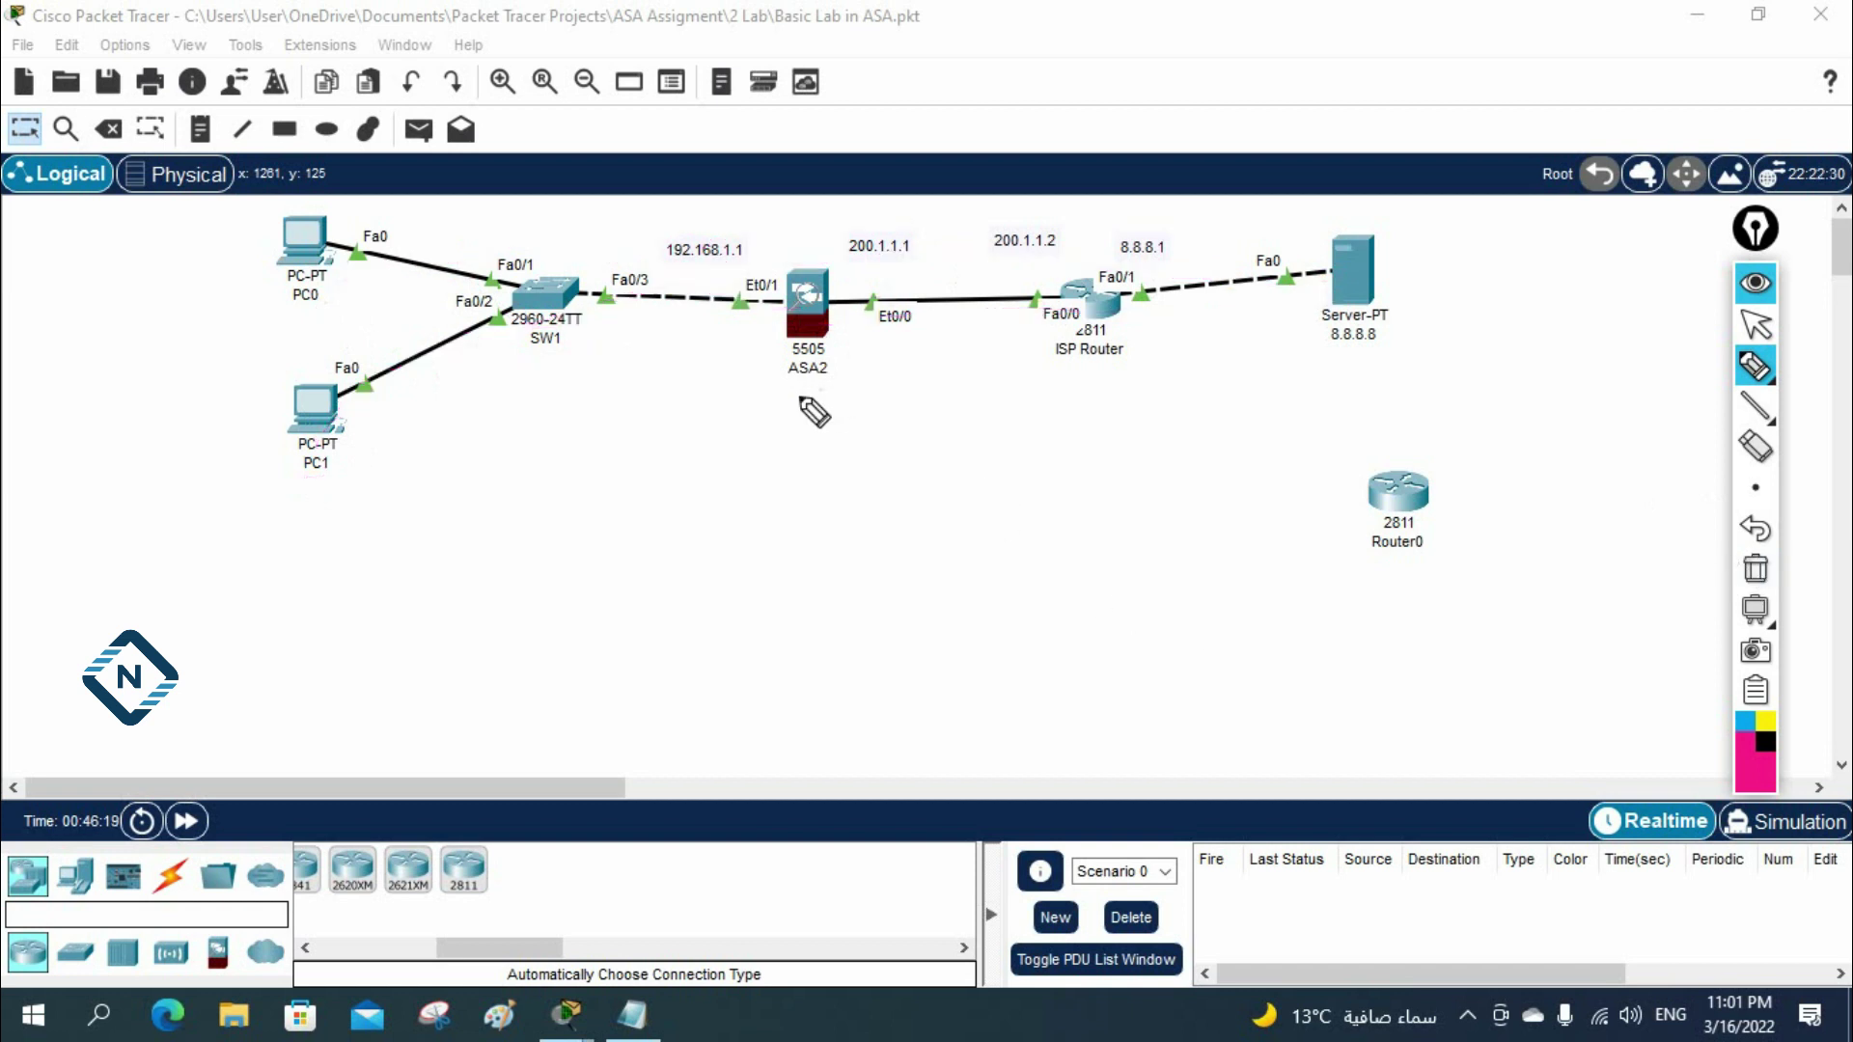
Write and underline 'NAT' under ASA2, arc from ISP Router to ASA2, mark the ISP label
mouse_move(822, 390)
mouse_down()
mouse_move(843, 402)
mouse_move(857, 376)
mouse_move(846, 400)
mouse_up()
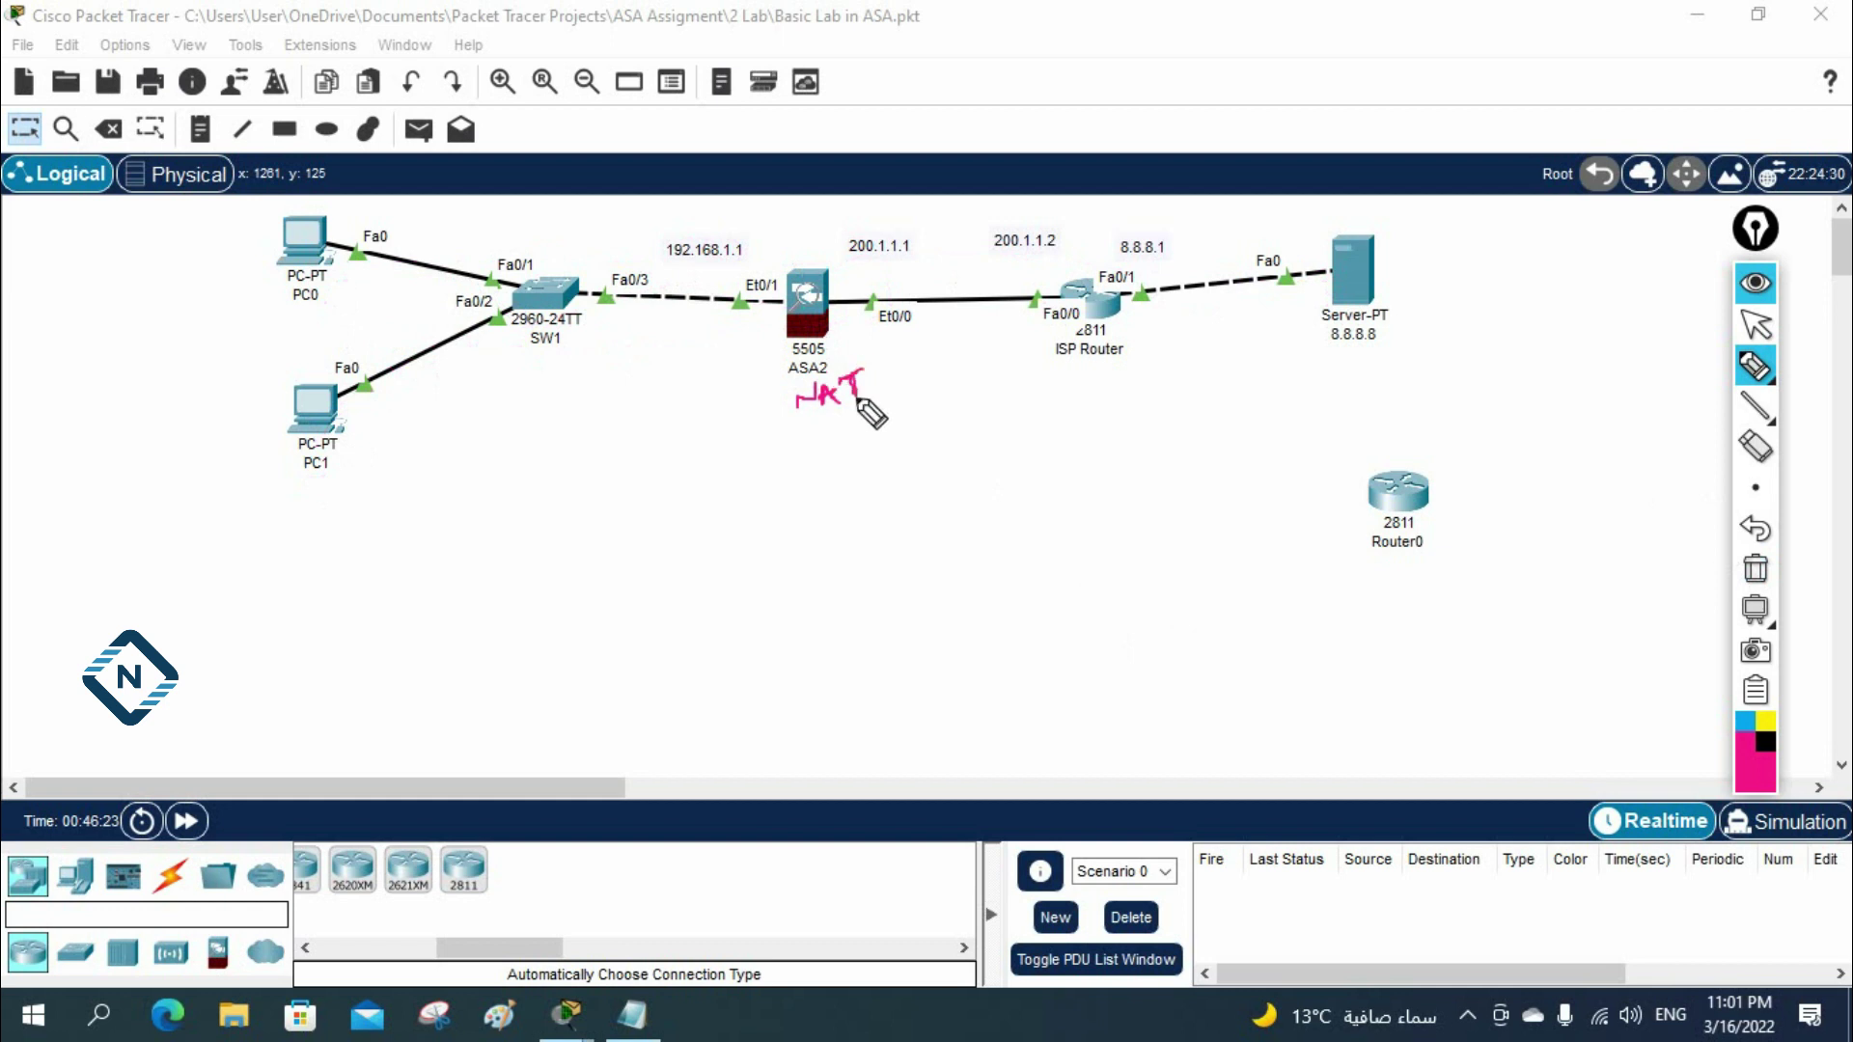
mouse_move(1093, 287)
mouse_down()
mouse_move(852, 287)
mouse_move(900, 294)
mouse_up()
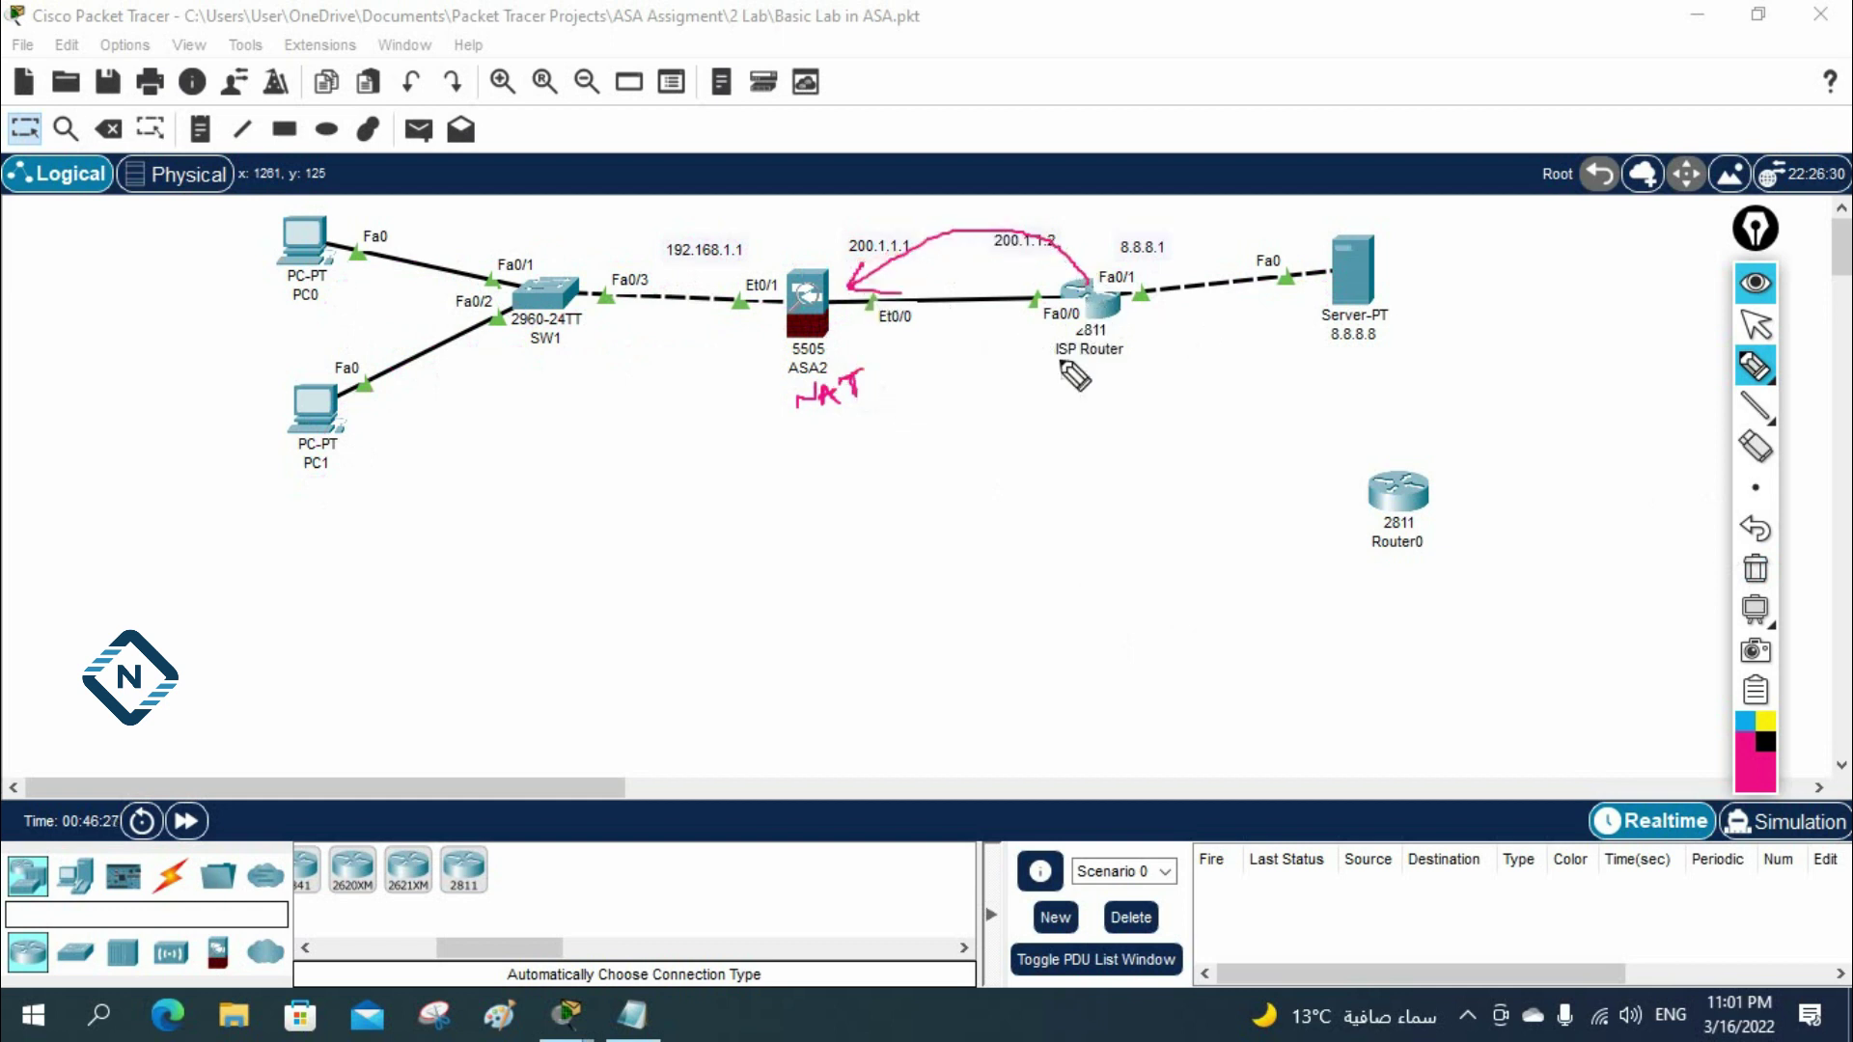
drag(1054, 387, 1104, 377)
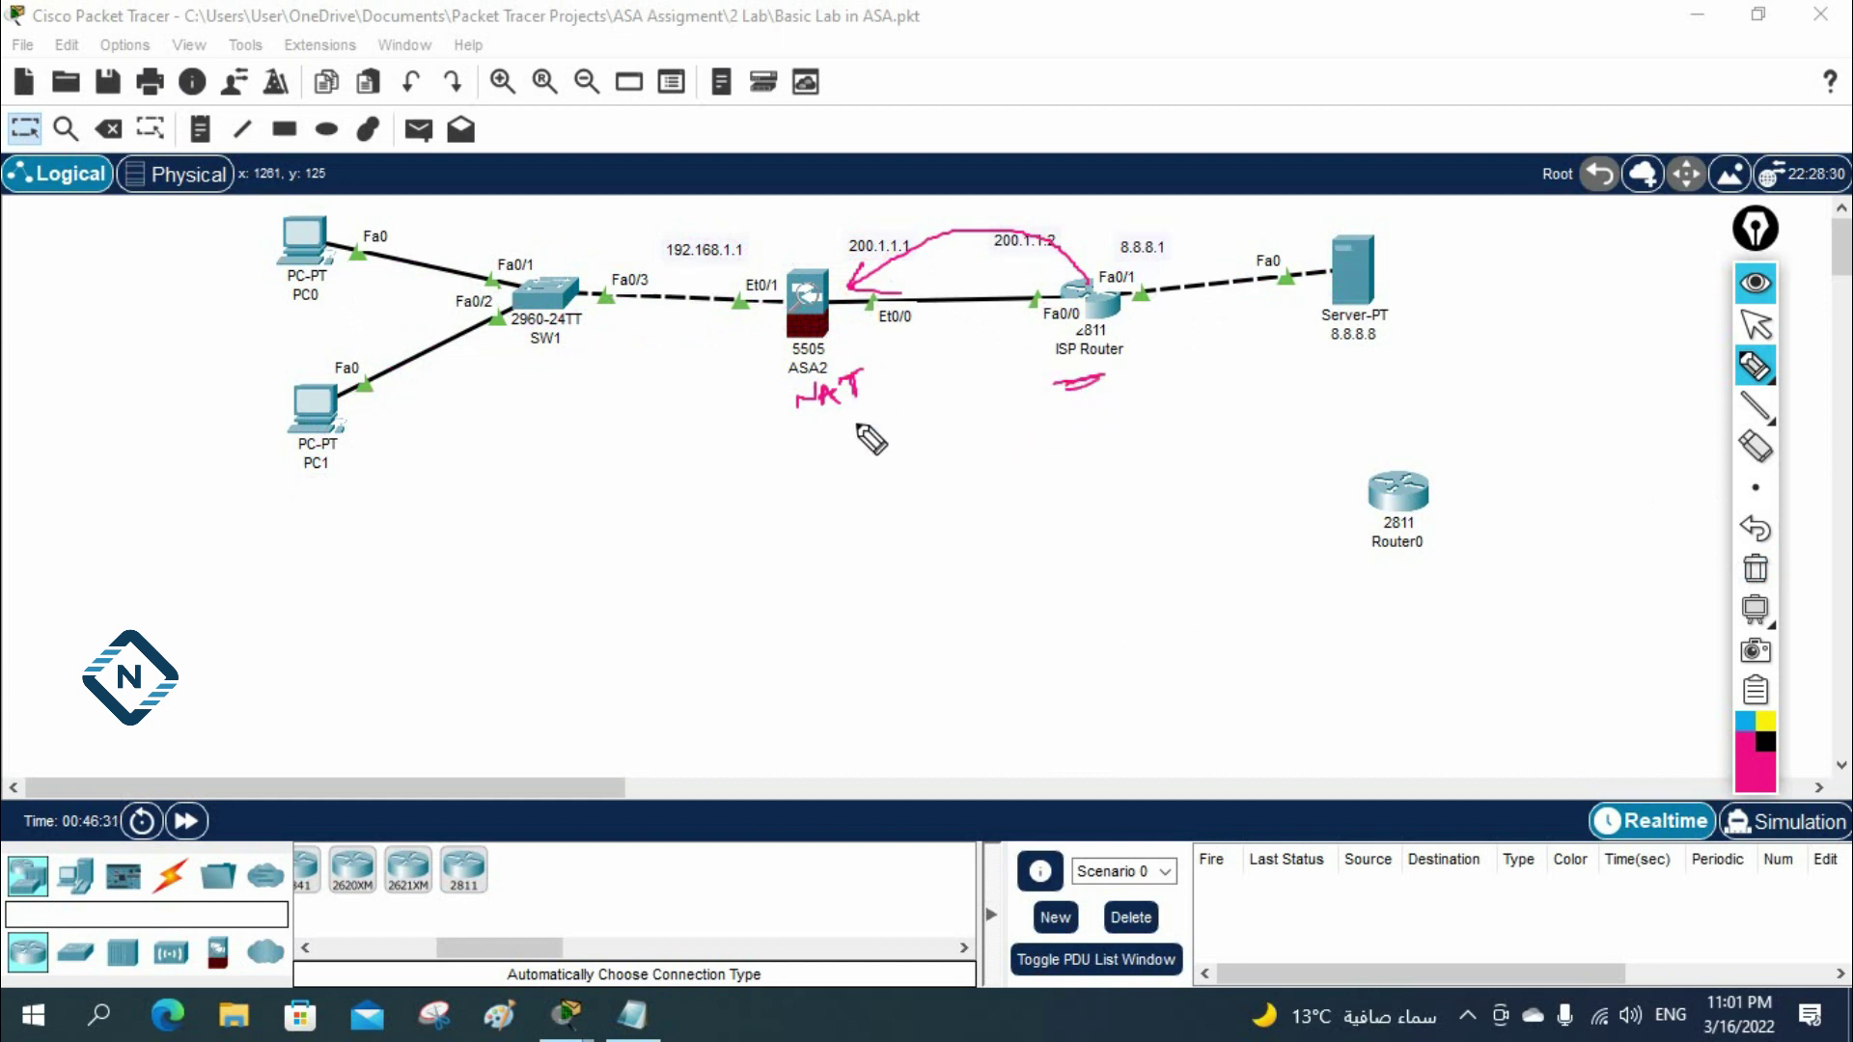
drag(818, 422, 863, 410)
drag(823, 440, 865, 426)
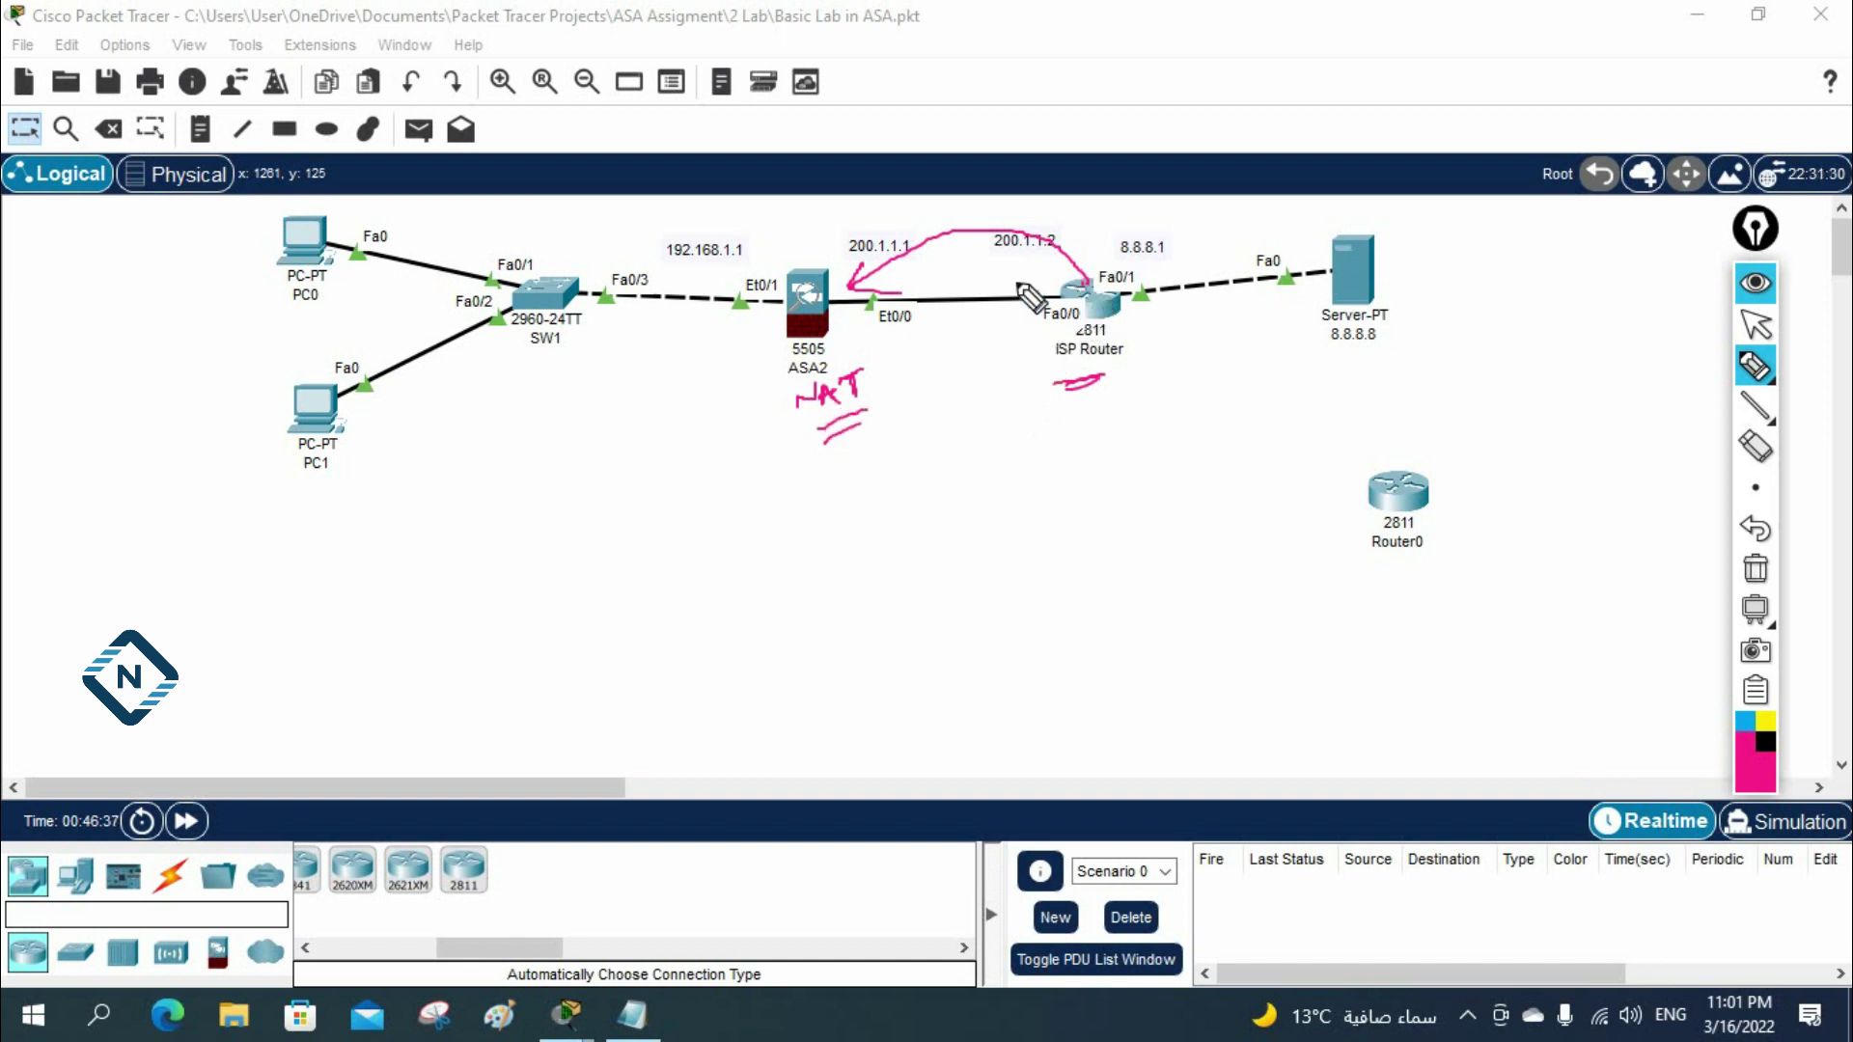
Underline 192.168.1.1, retrace the ISP-to-ASA2 arc and PC0's path, then erase all drawings
drag(668, 266, 731, 264)
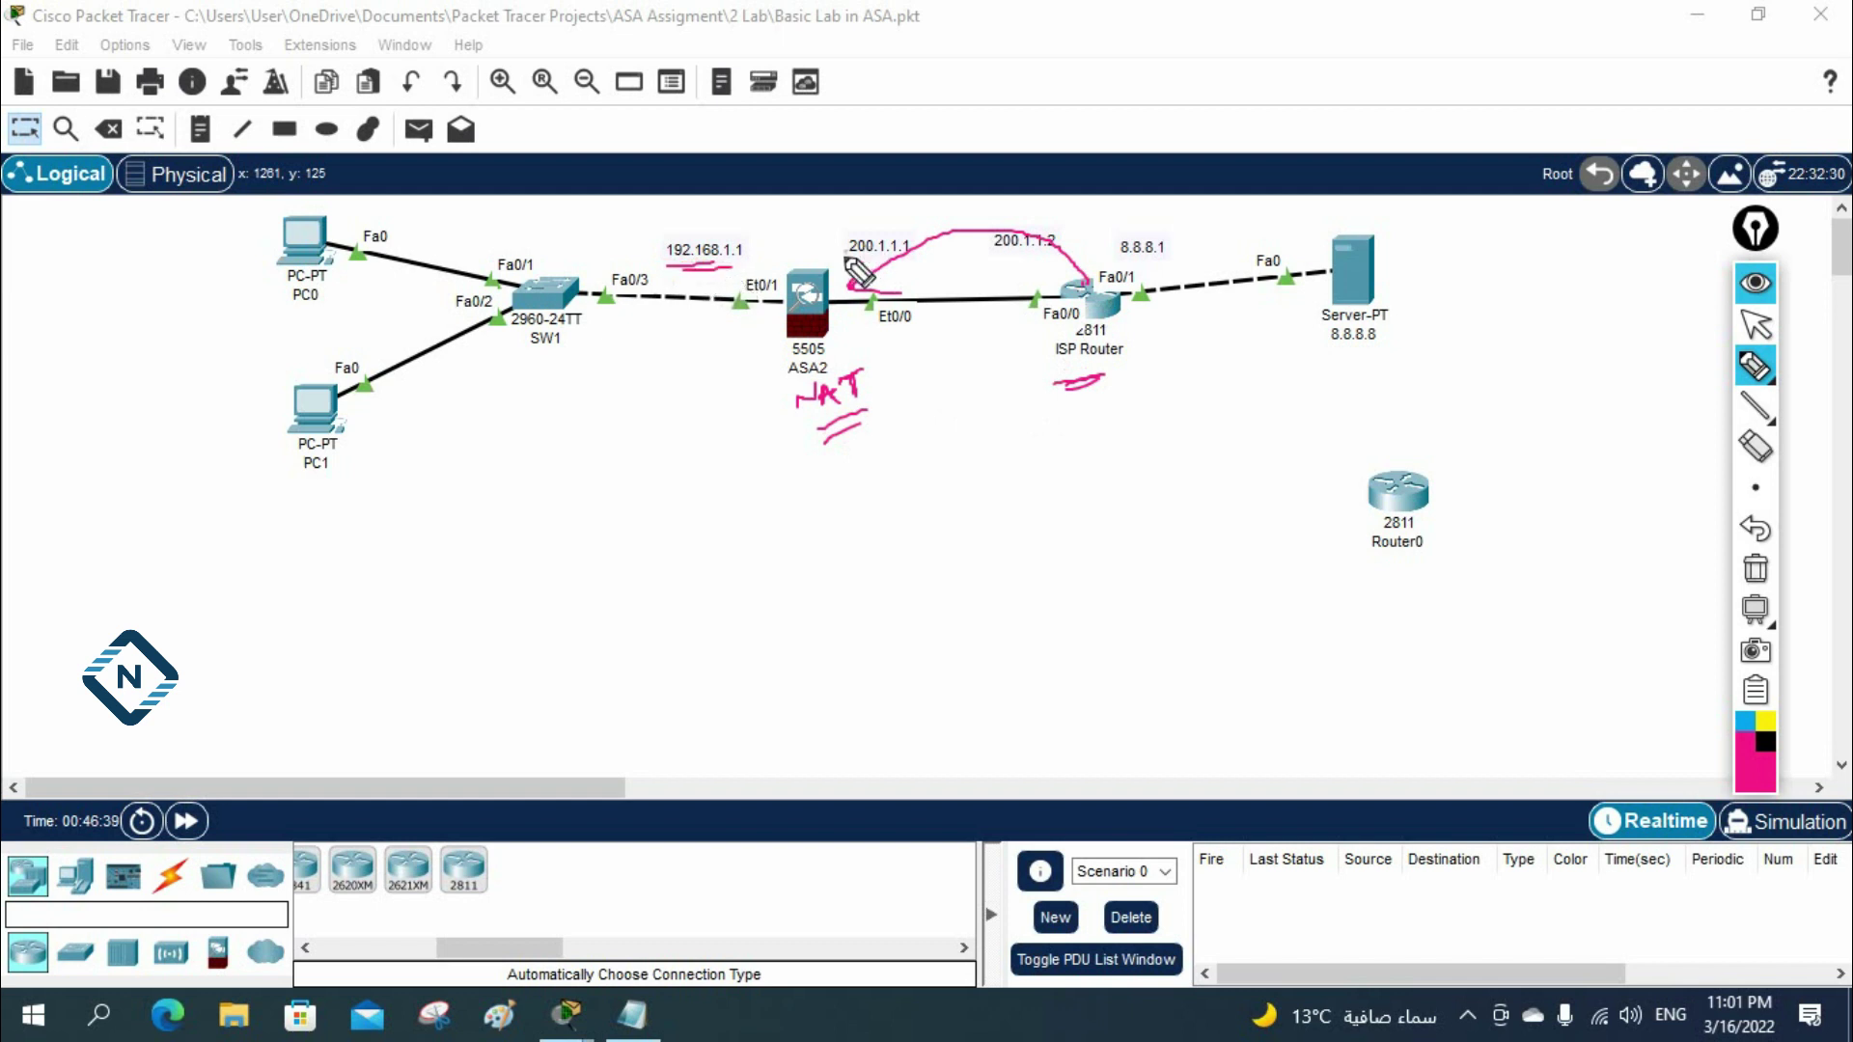
drag(744, 266, 758, 257)
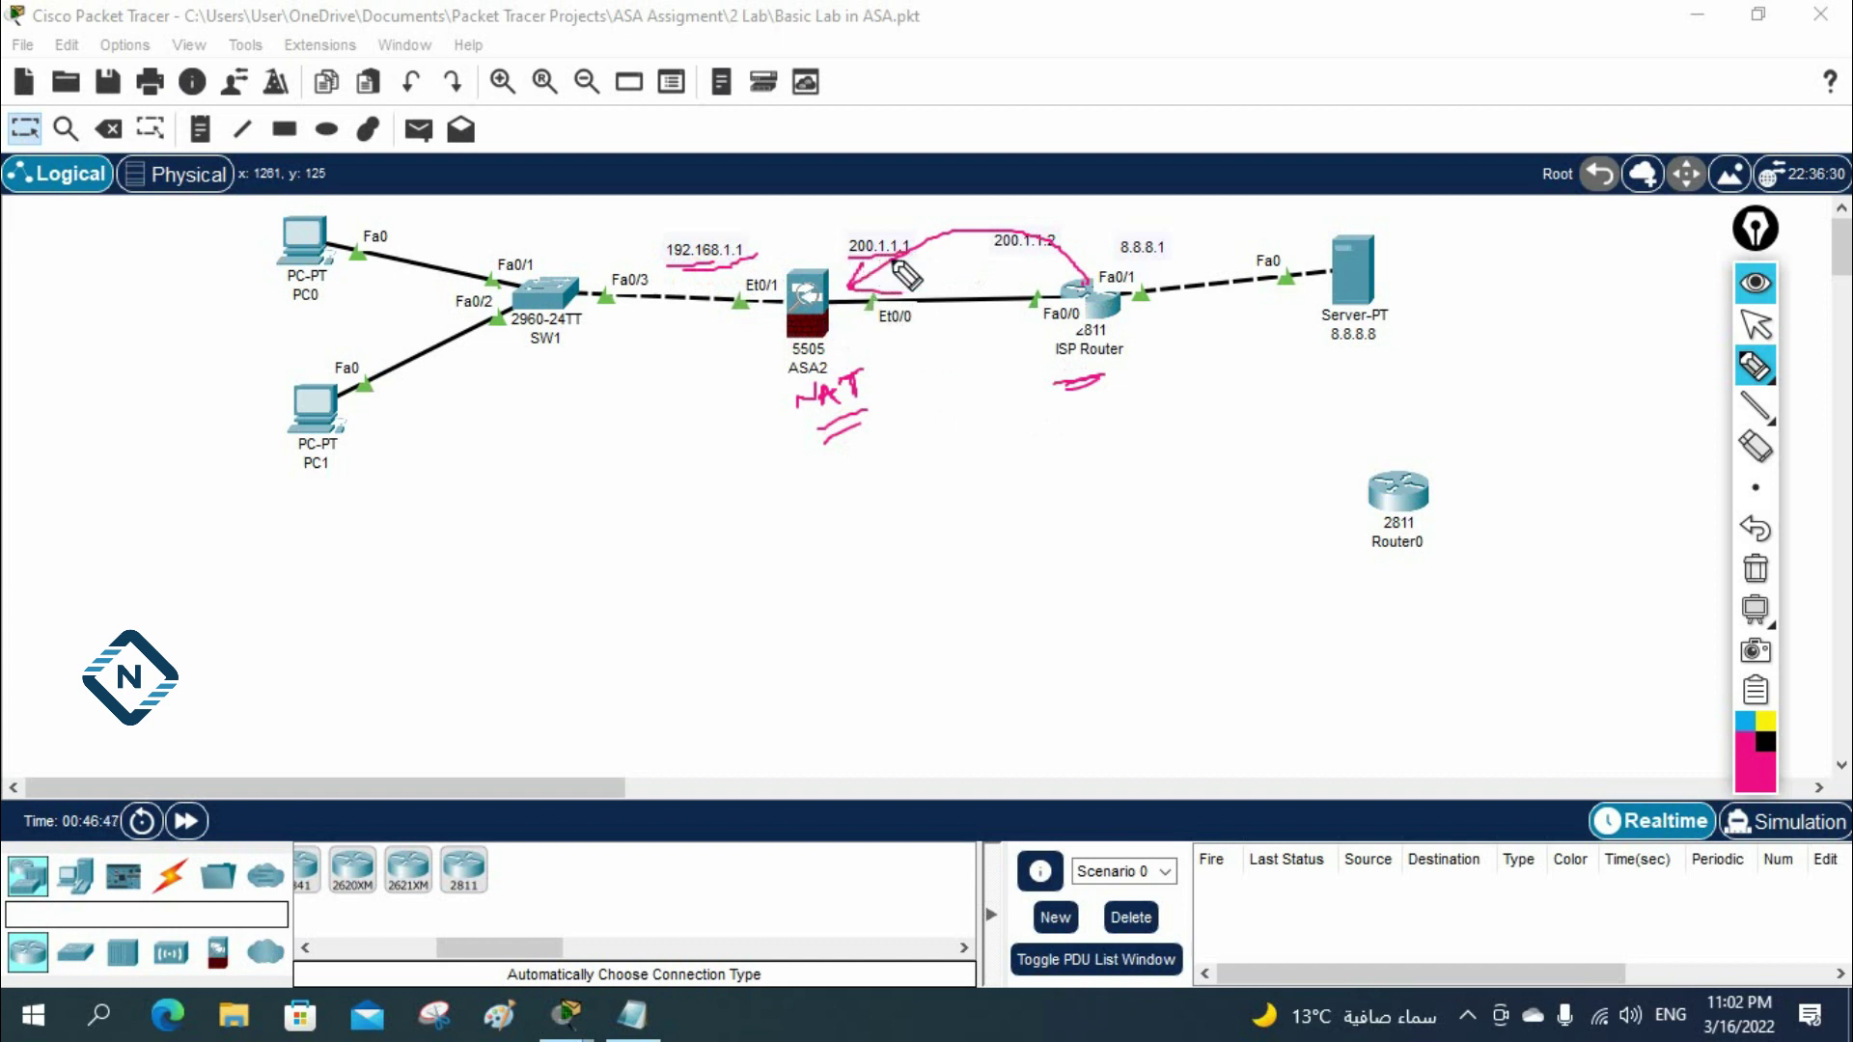
mouse_move(1086, 290)
mouse_down()
mouse_move(1006, 236)
mouse_move(856, 282)
mouse_up()
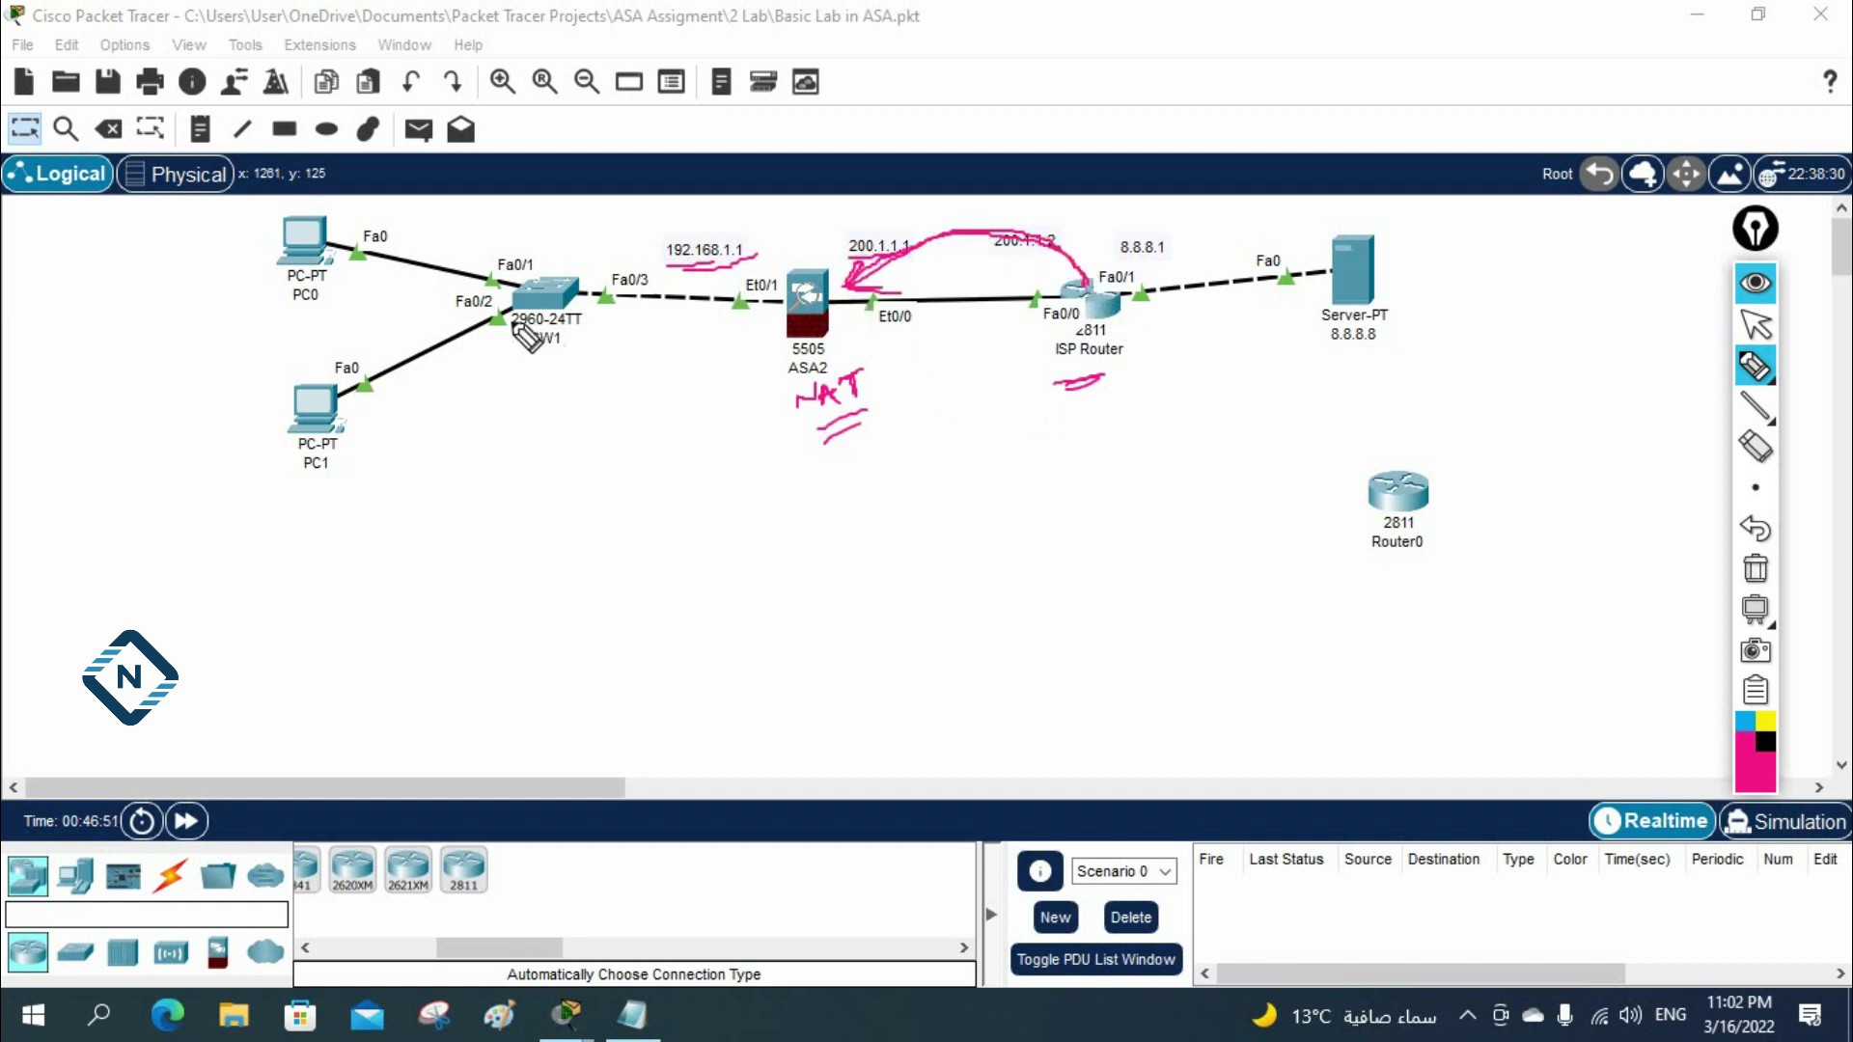
mouse_move(330, 246)
mouse_down()
mouse_move(1105, 190)
mouse_move(1311, 270)
mouse_move(354, 345)
mouse_up()
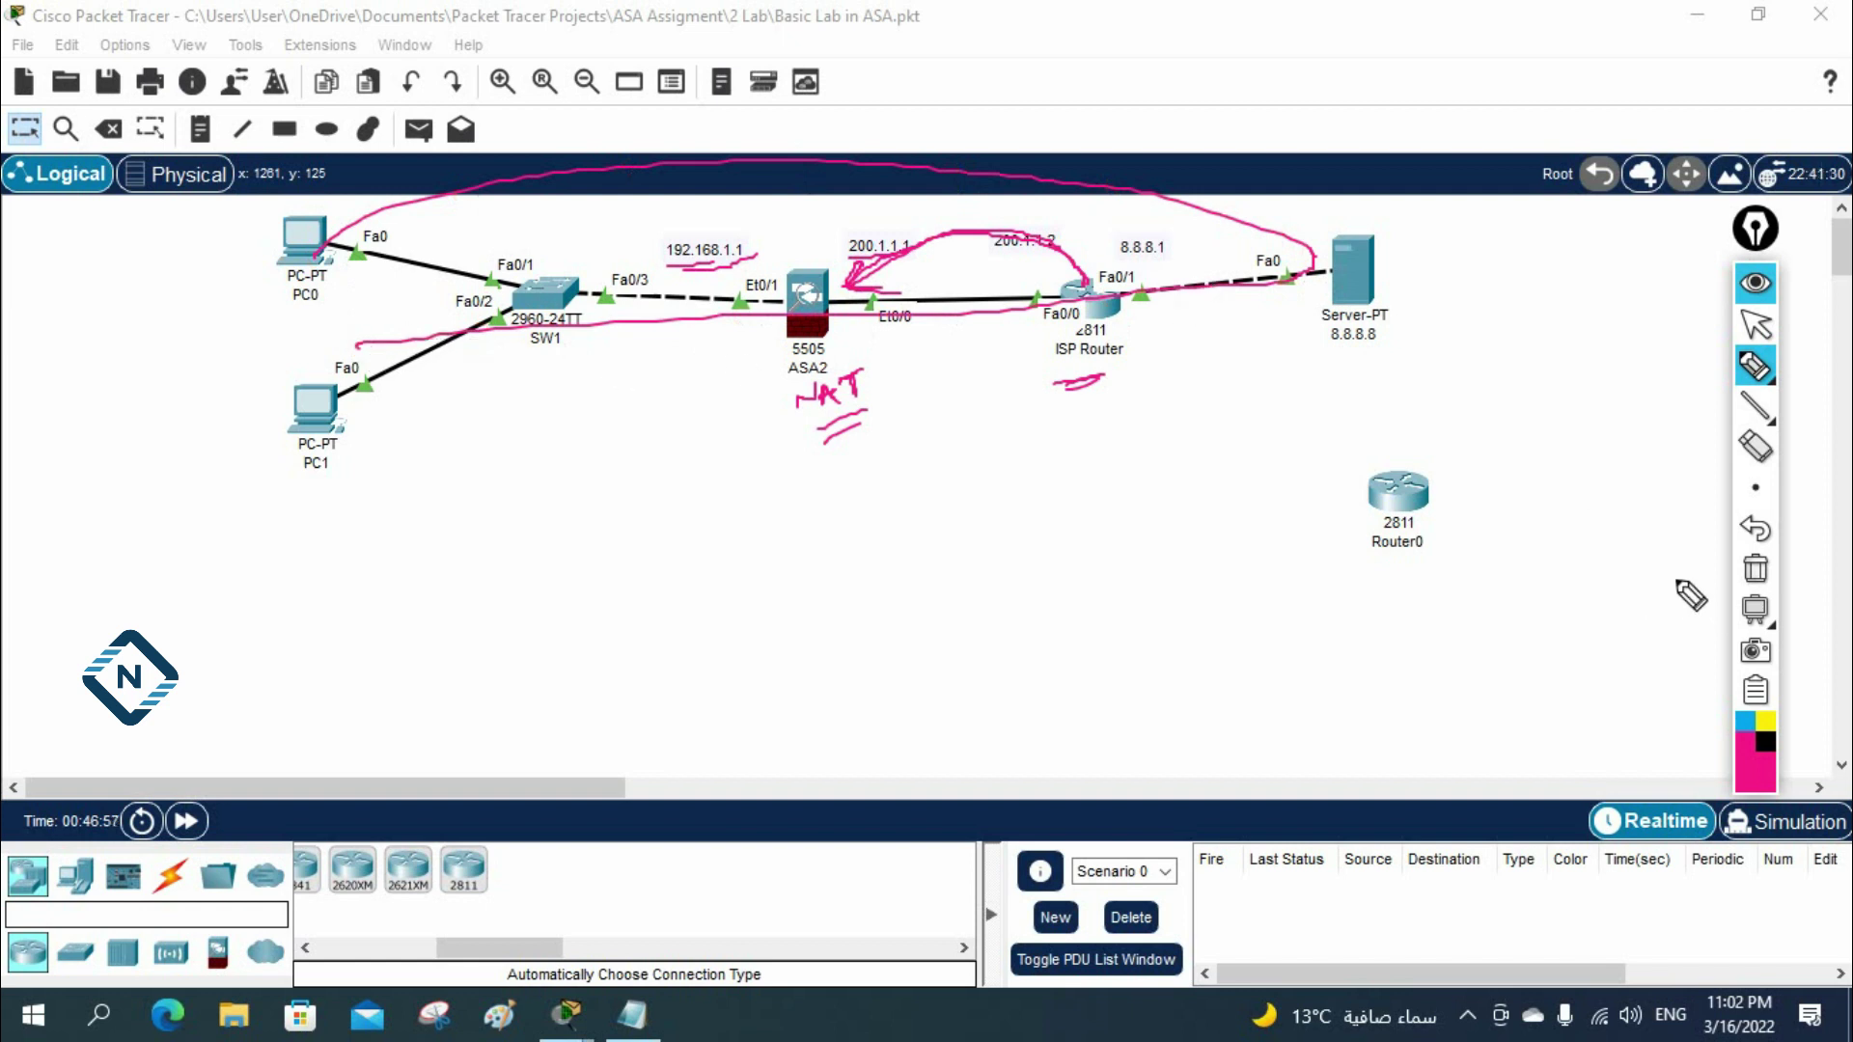
click(1755, 568)
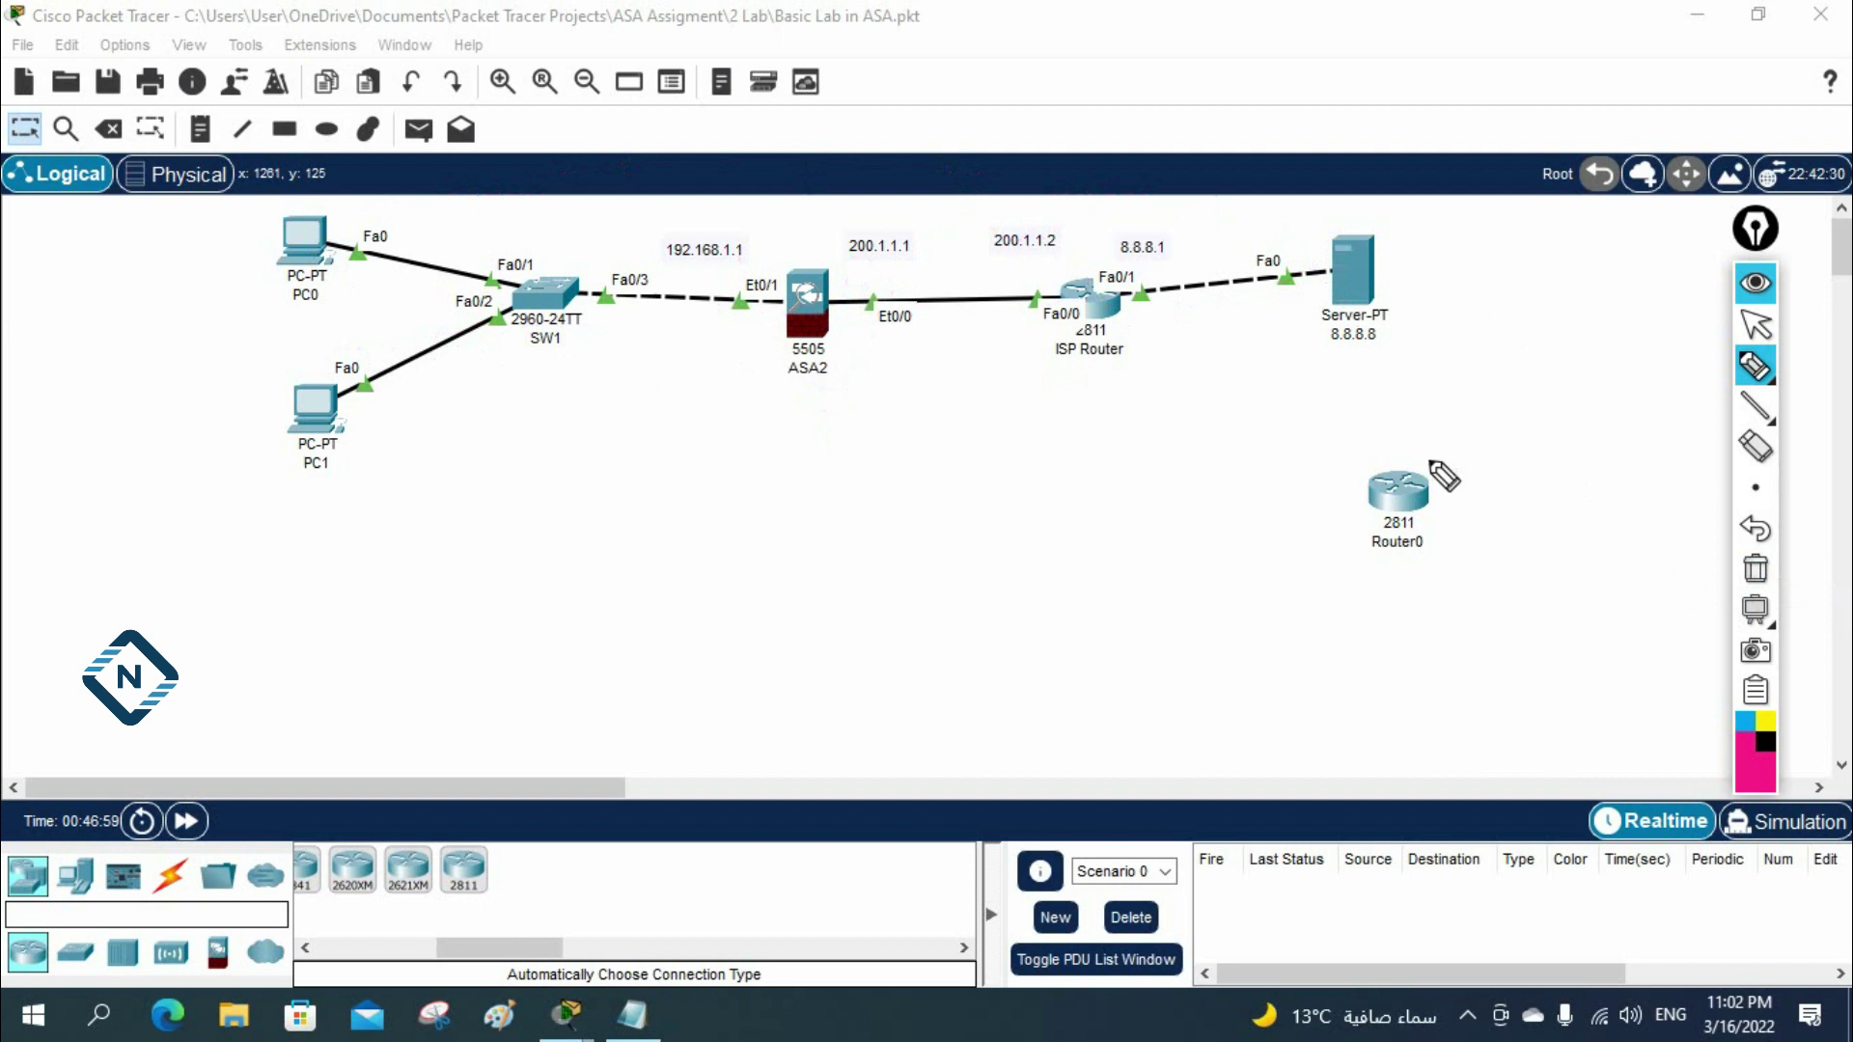
mouse_move(1462, 358)
mouse_down()
mouse_move(1544, 313)
mouse_move(1514, 343)
mouse_up()
drag(1537, 342, 1568, 335)
drag(1444, 406, 1546, 373)
drag(1477, 397, 1535, 379)
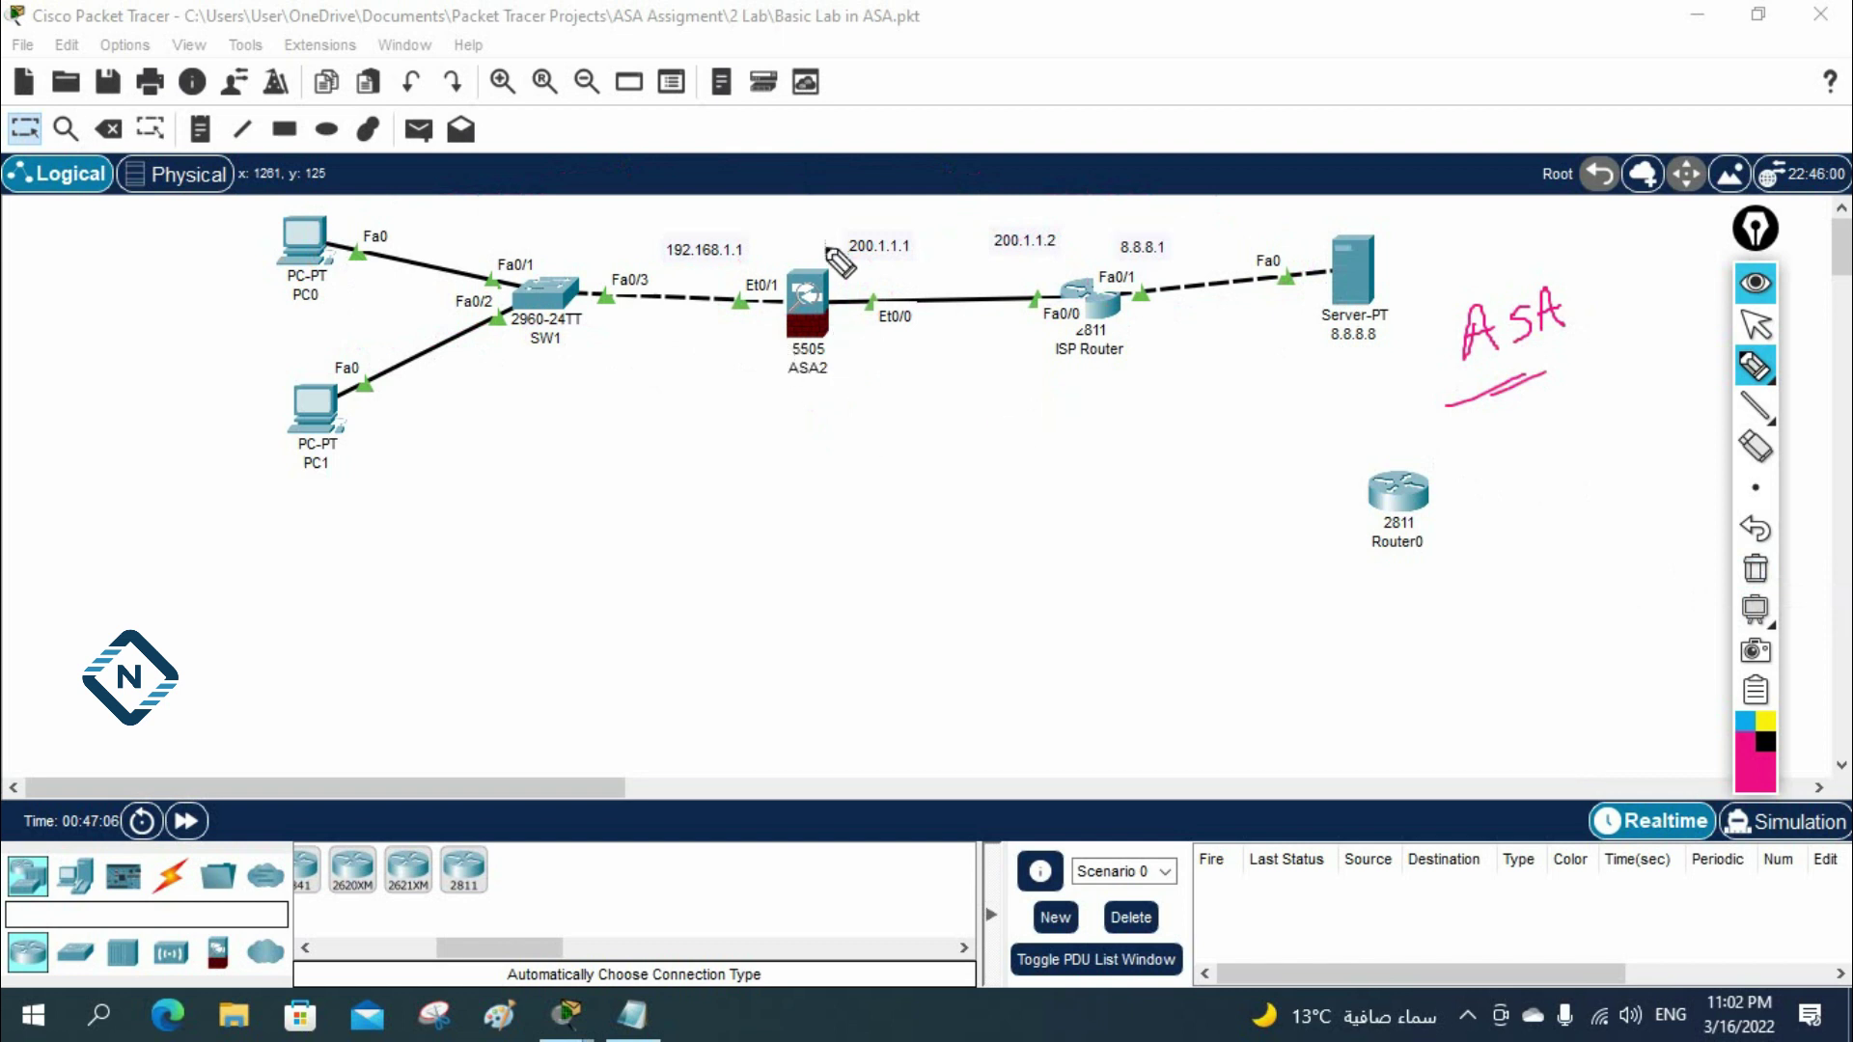
drag(809, 203, 818, 471)
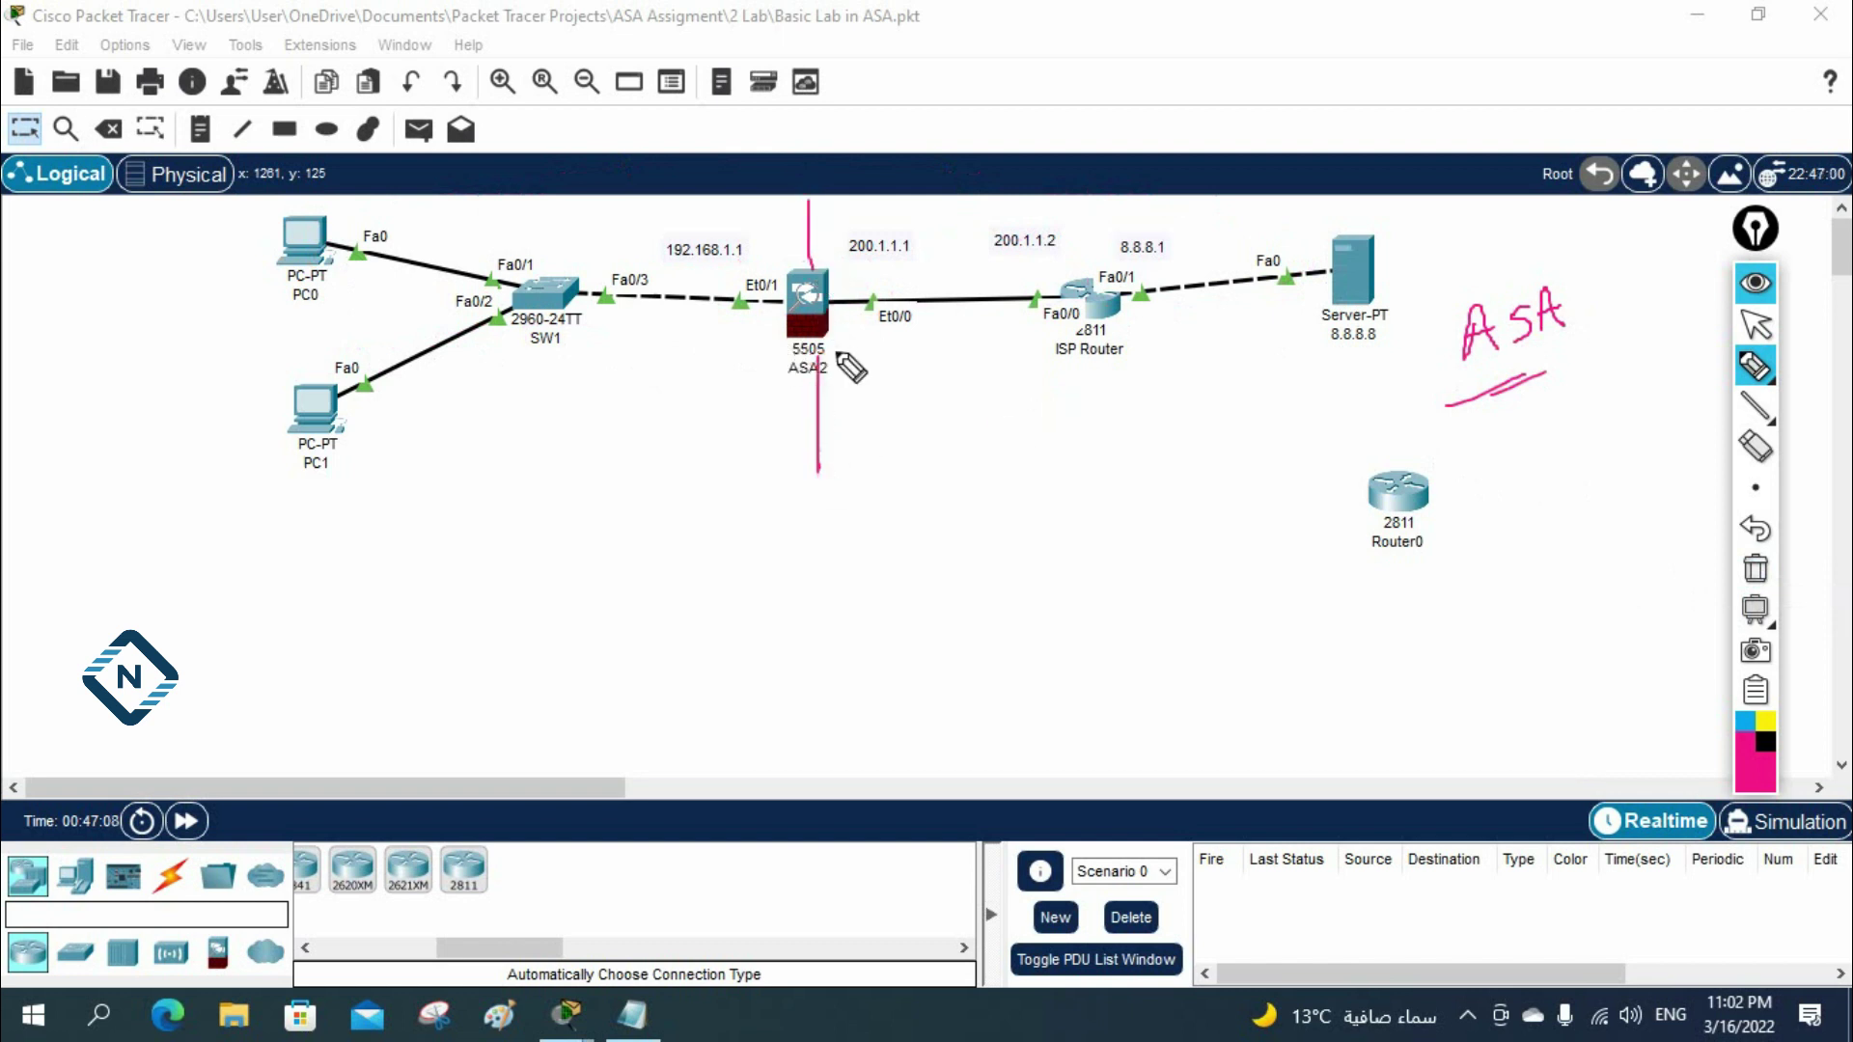
drag(846, 307, 1053, 305)
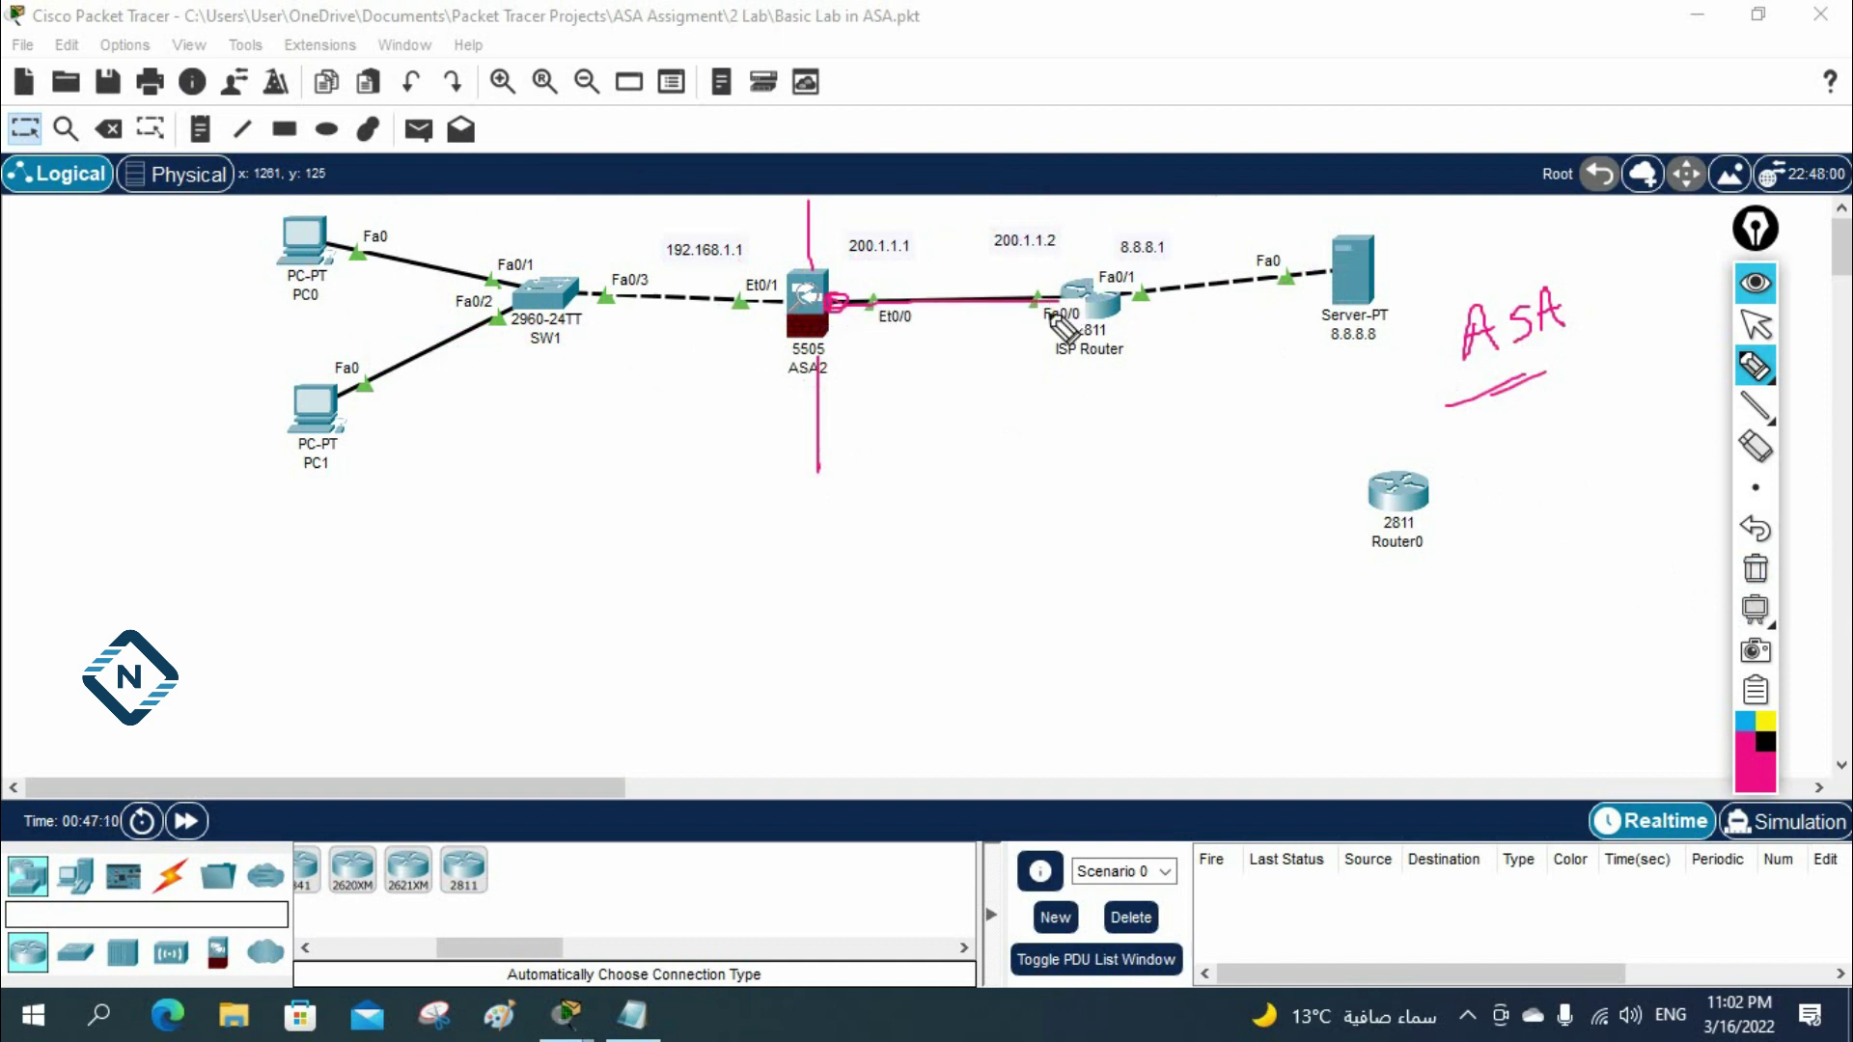
drag(1073, 215, 1176, 196)
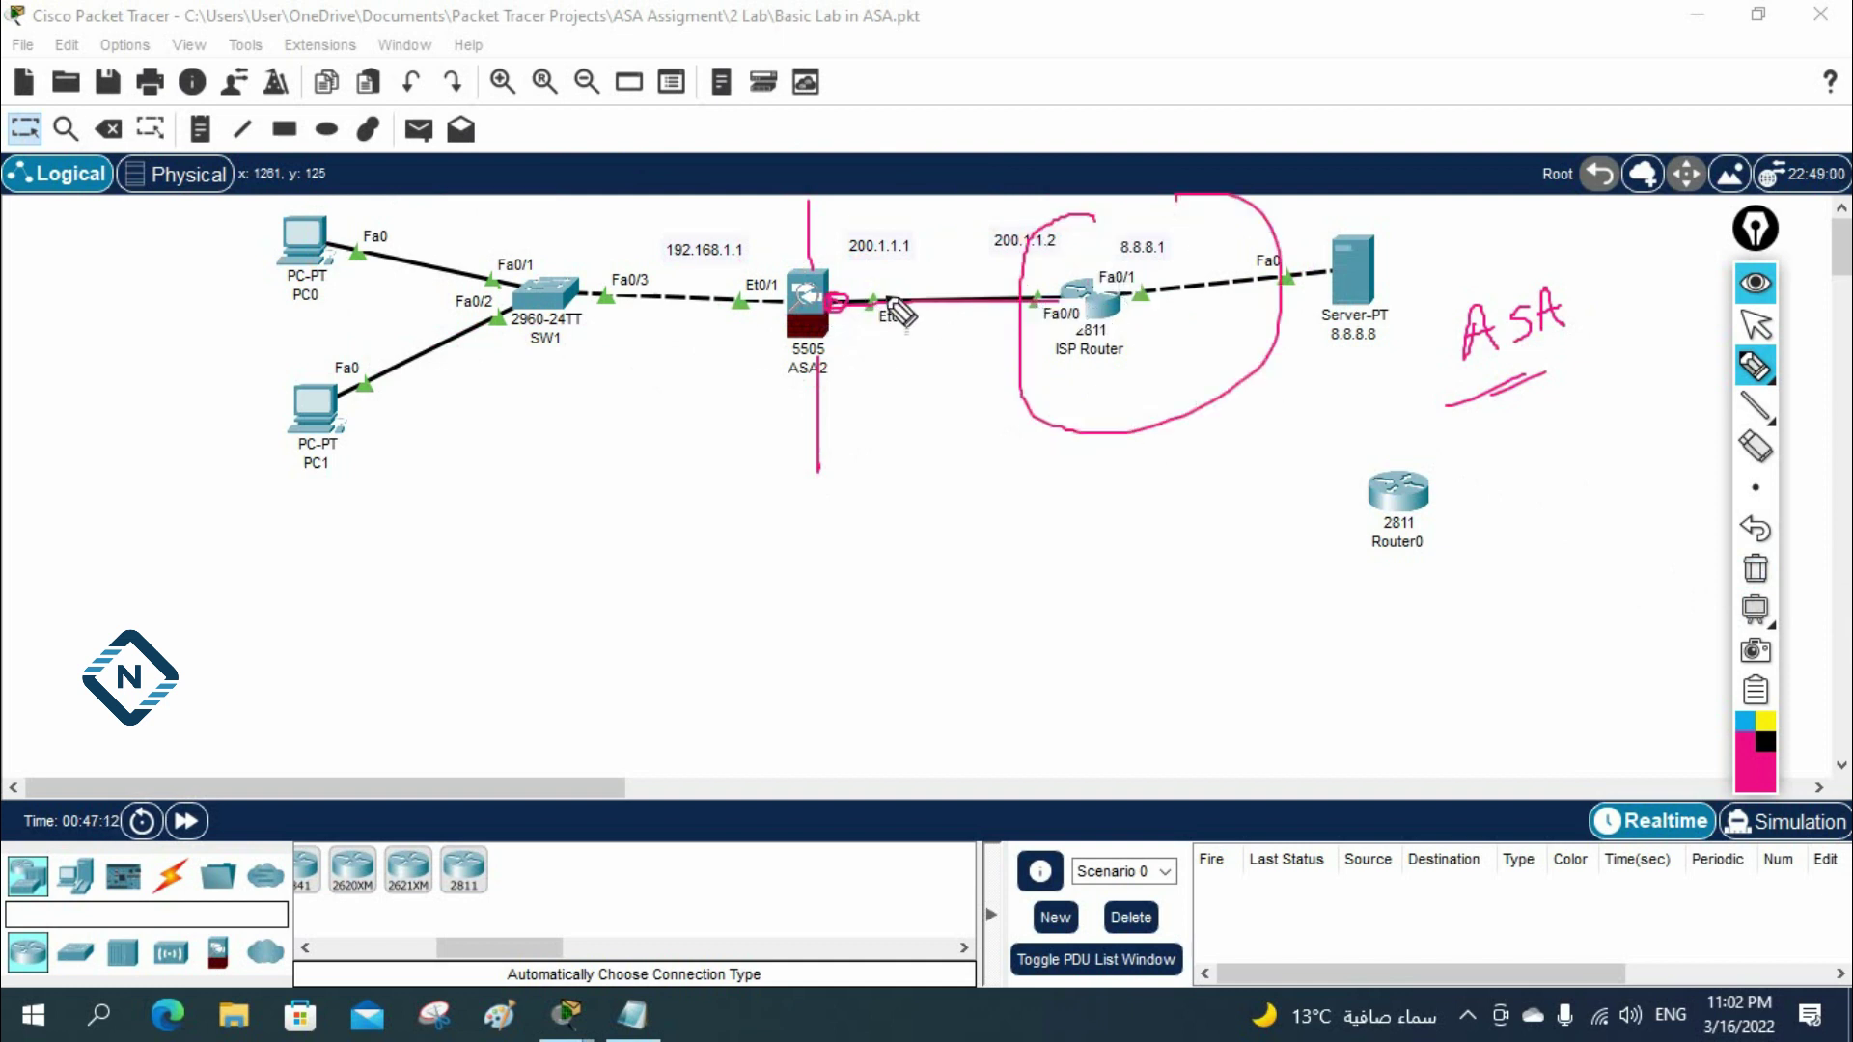
mouse_move(902, 224)
mouse_down()
mouse_move(839, 223)
mouse_move(885, 236)
mouse_move(837, 305)
mouse_move(986, 234)
mouse_move(1015, 280)
mouse_up()
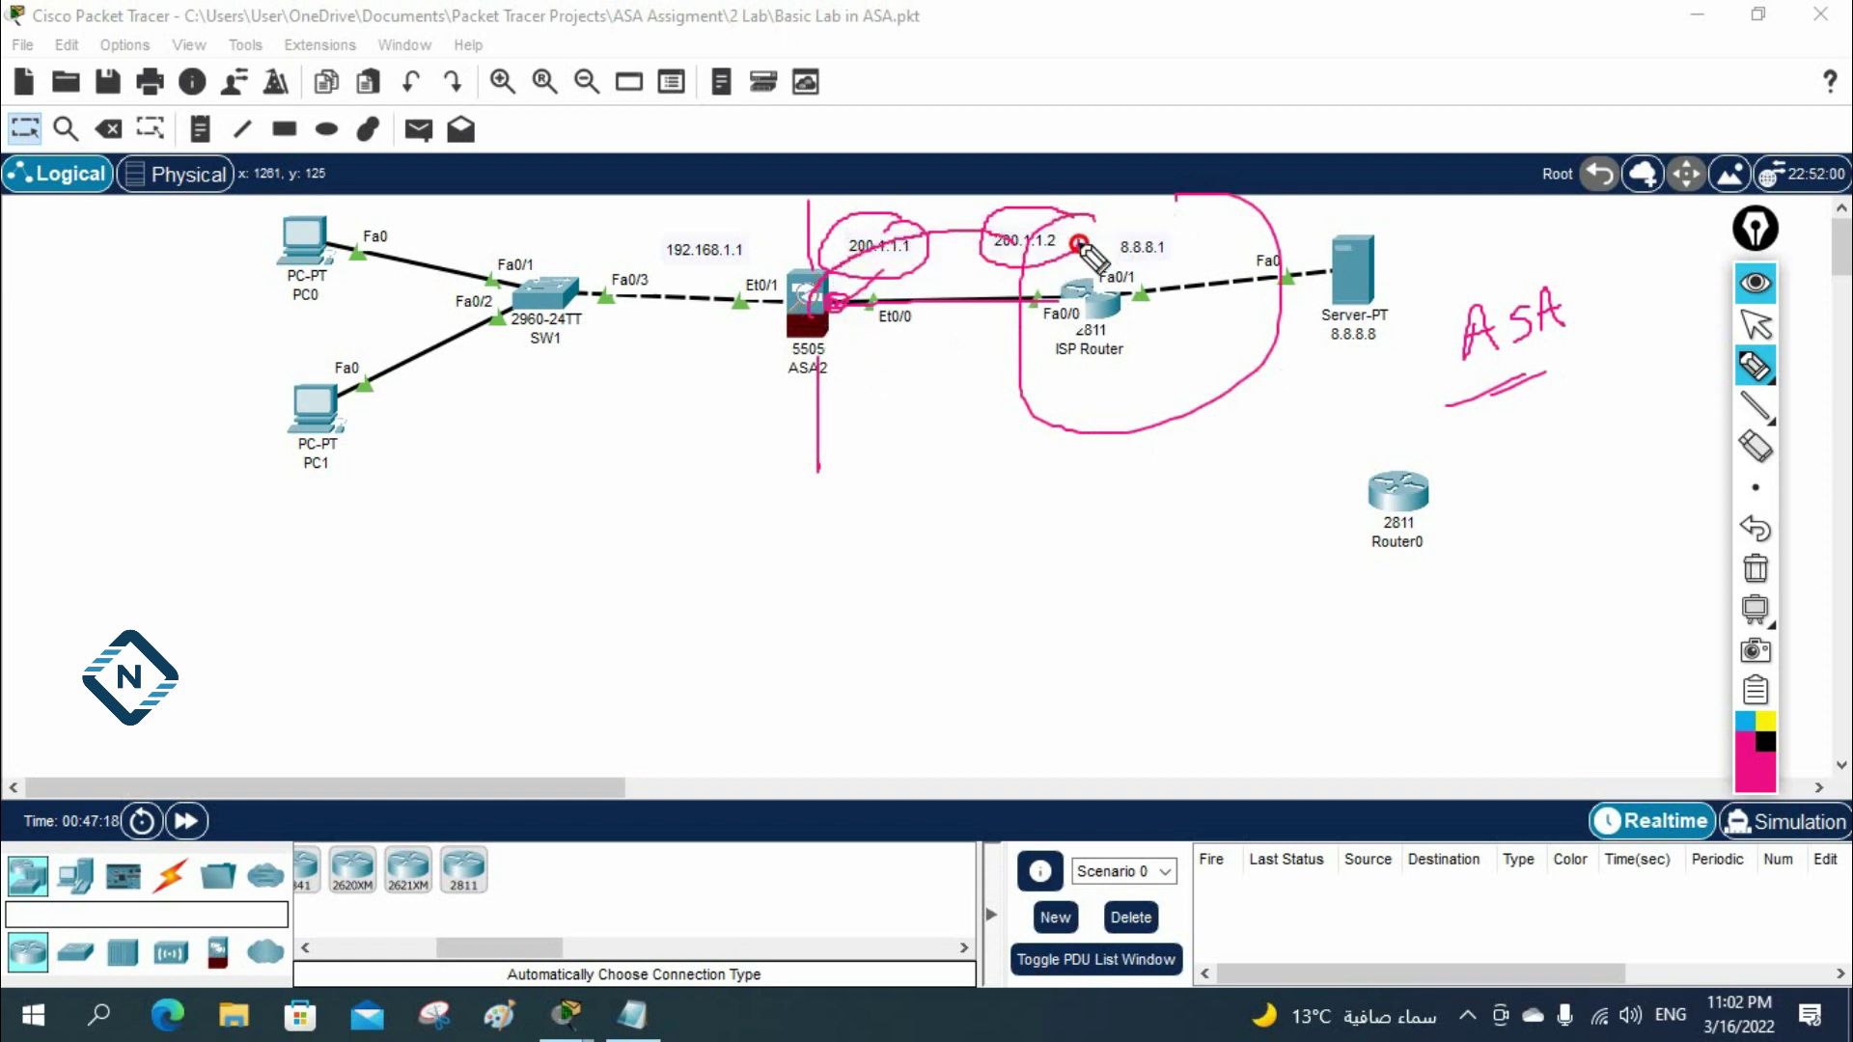
click(1758, 573)
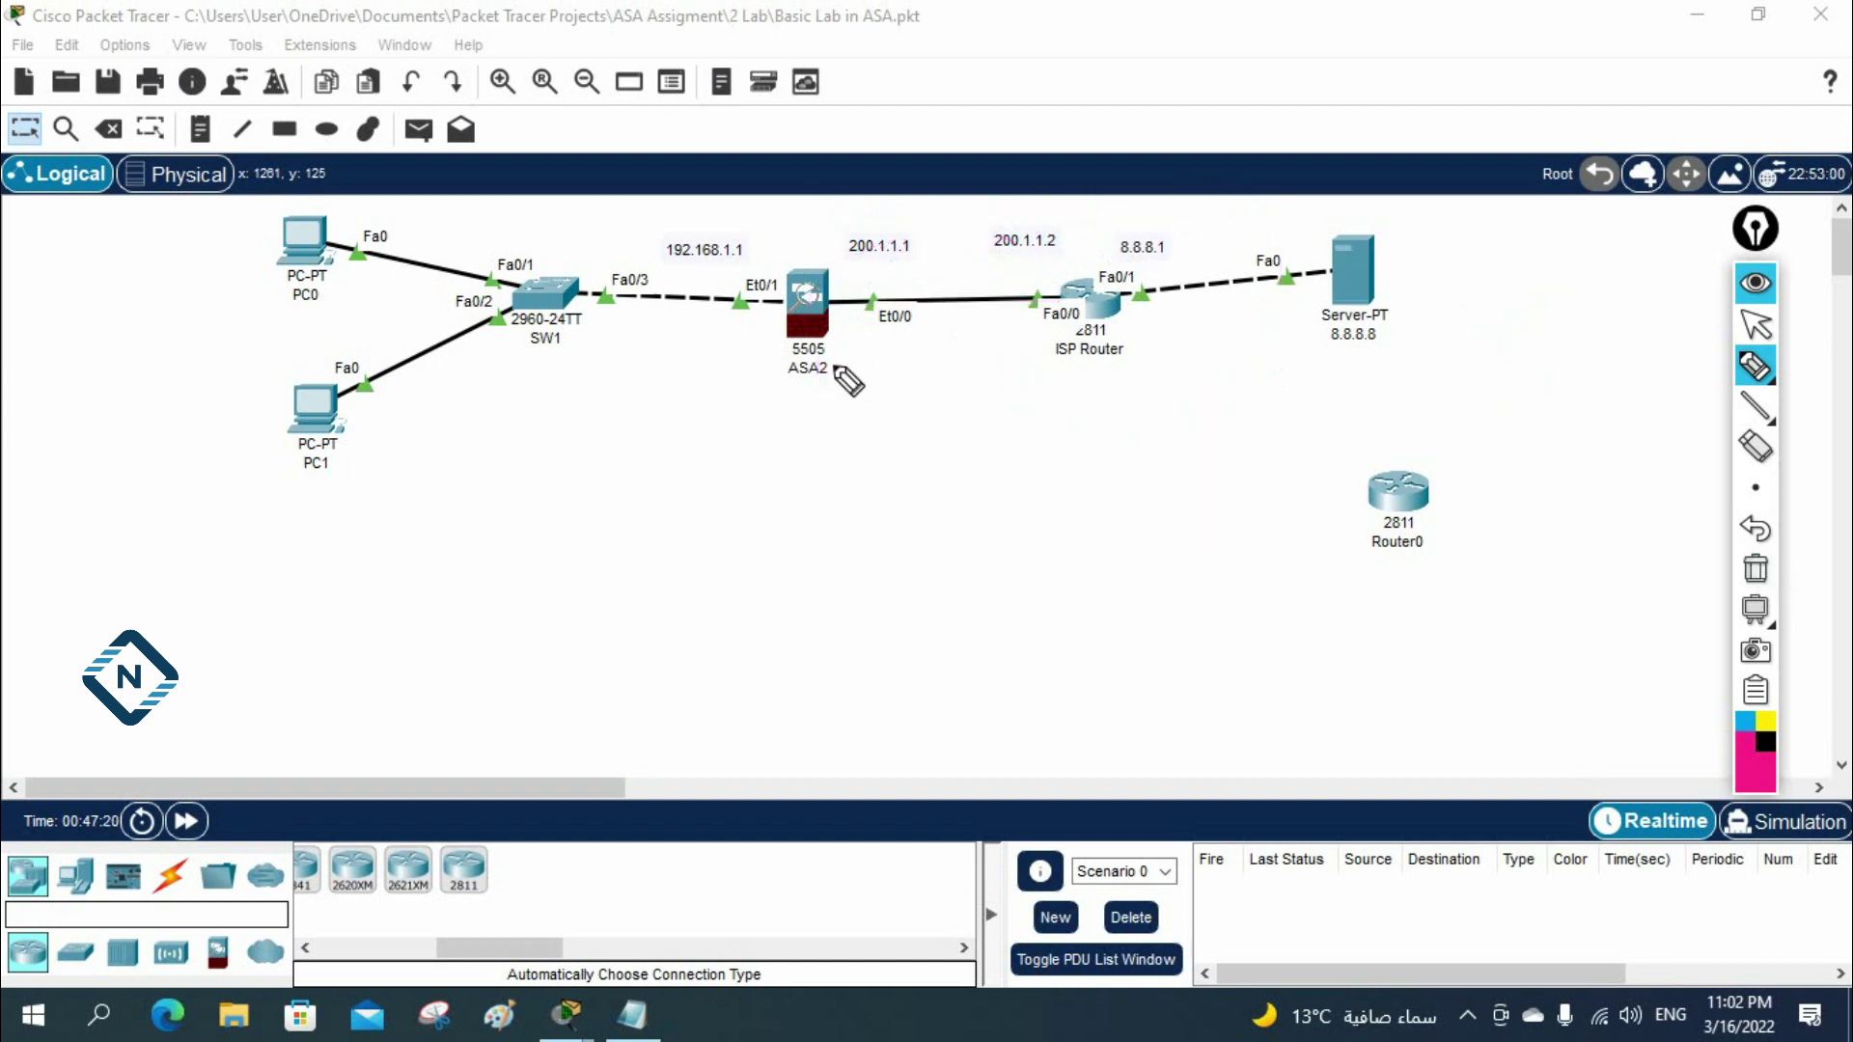
Arc from ASA2 to ISP Router, underline ASA2, erase everything, and switch to the select tool
mouse_move(829, 309)
mouse_down()
mouse_move(1109, 272)
mouse_move(993, 277)
mouse_up()
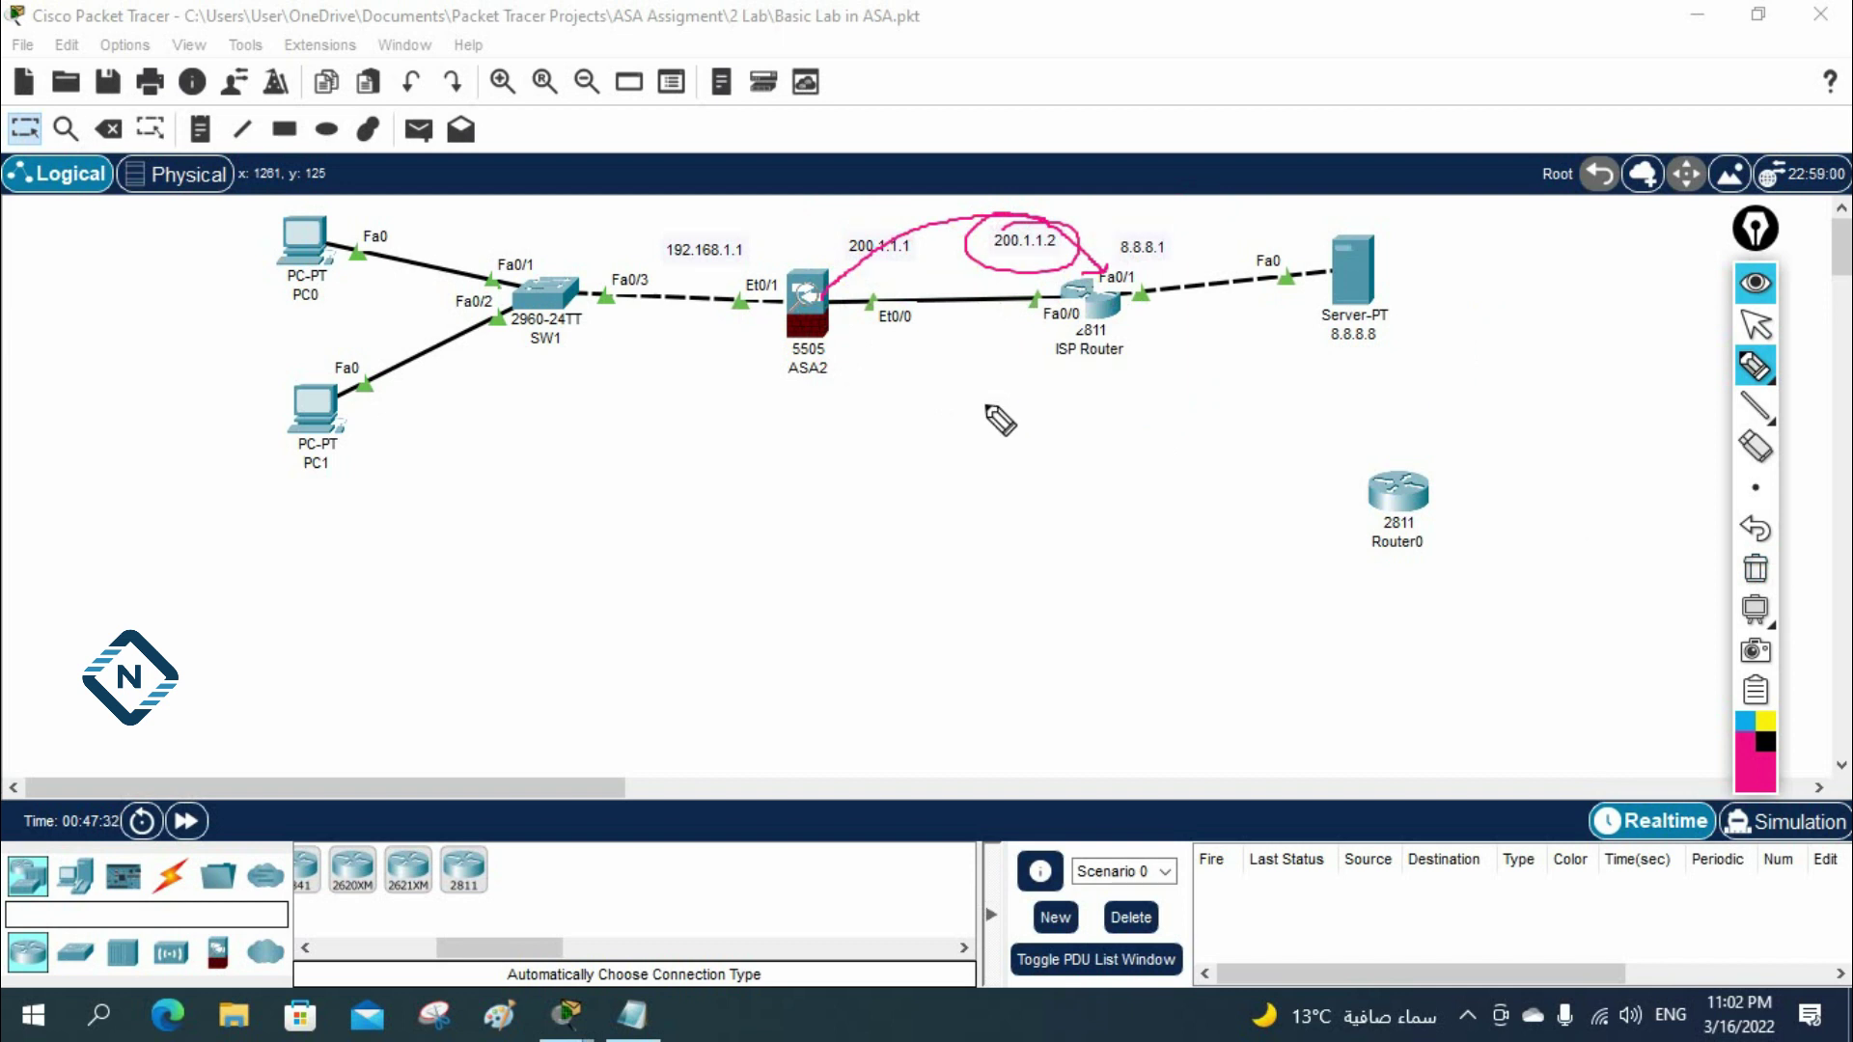
drag(768, 393, 827, 370)
drag(782, 404, 842, 378)
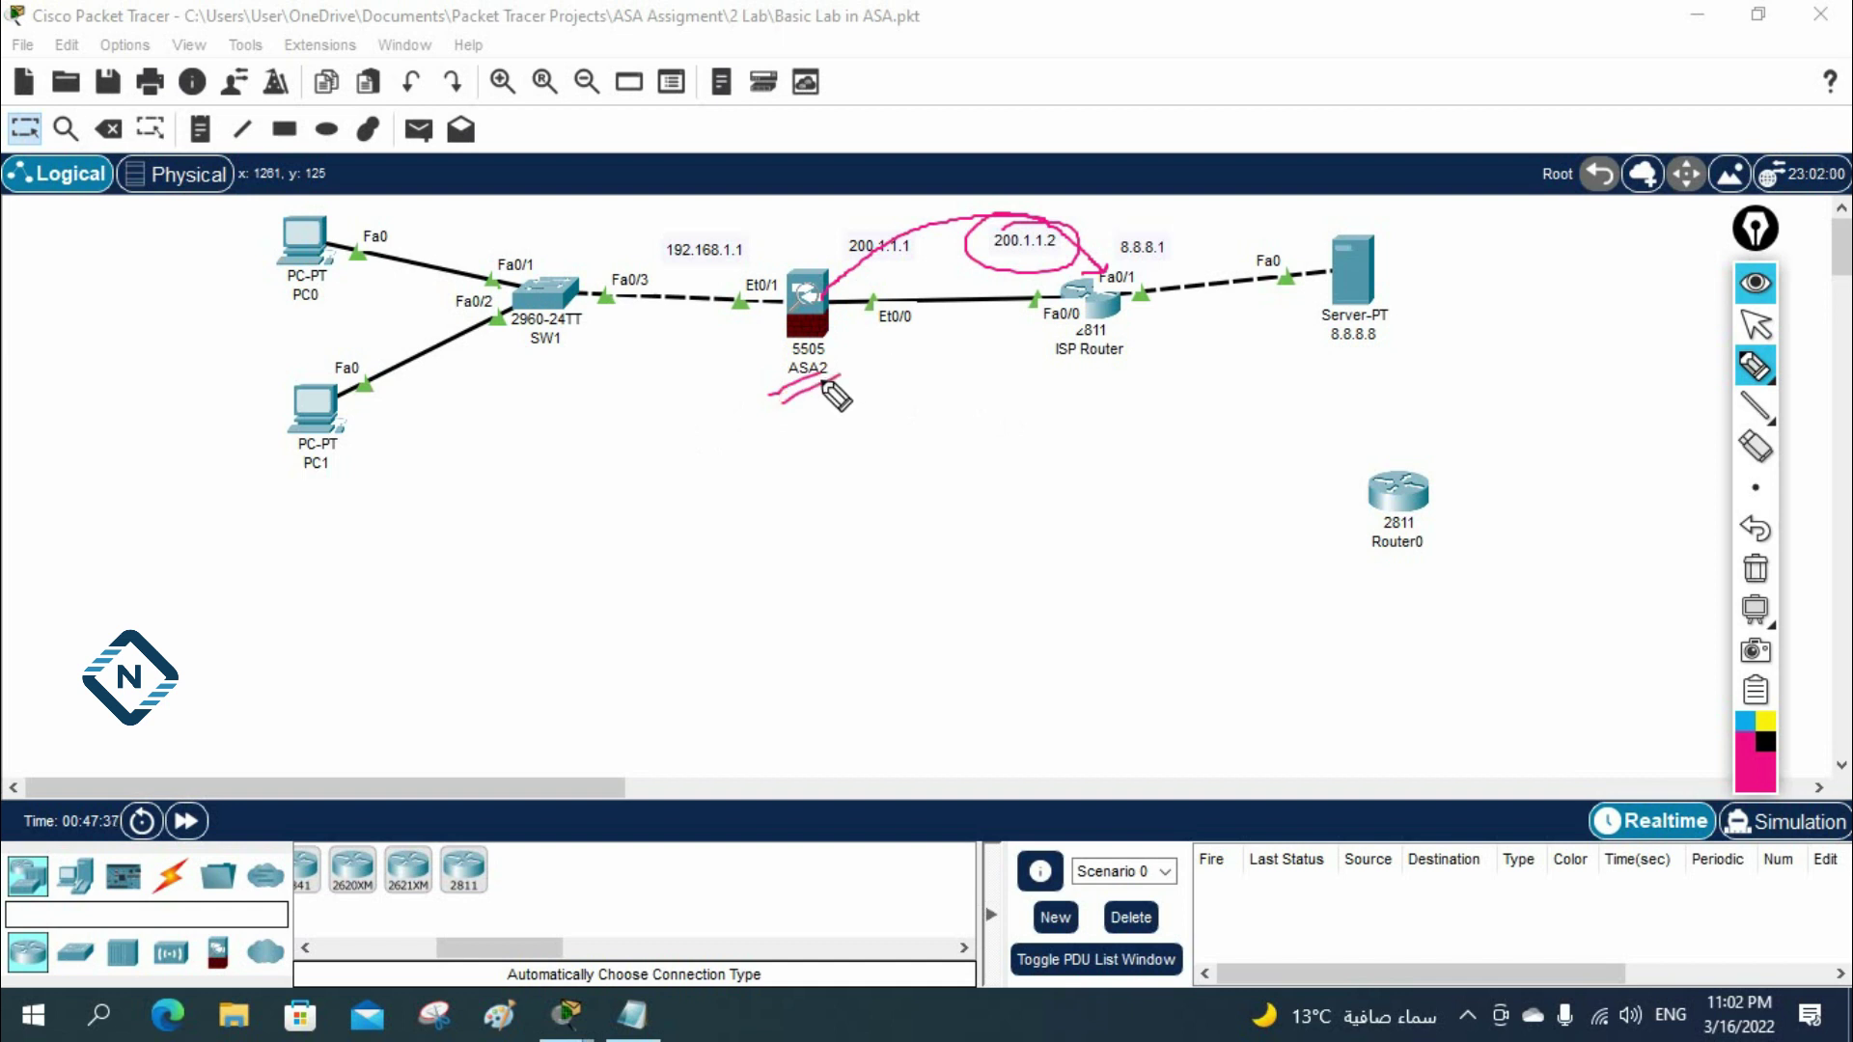
click(1754, 569)
click(1755, 327)
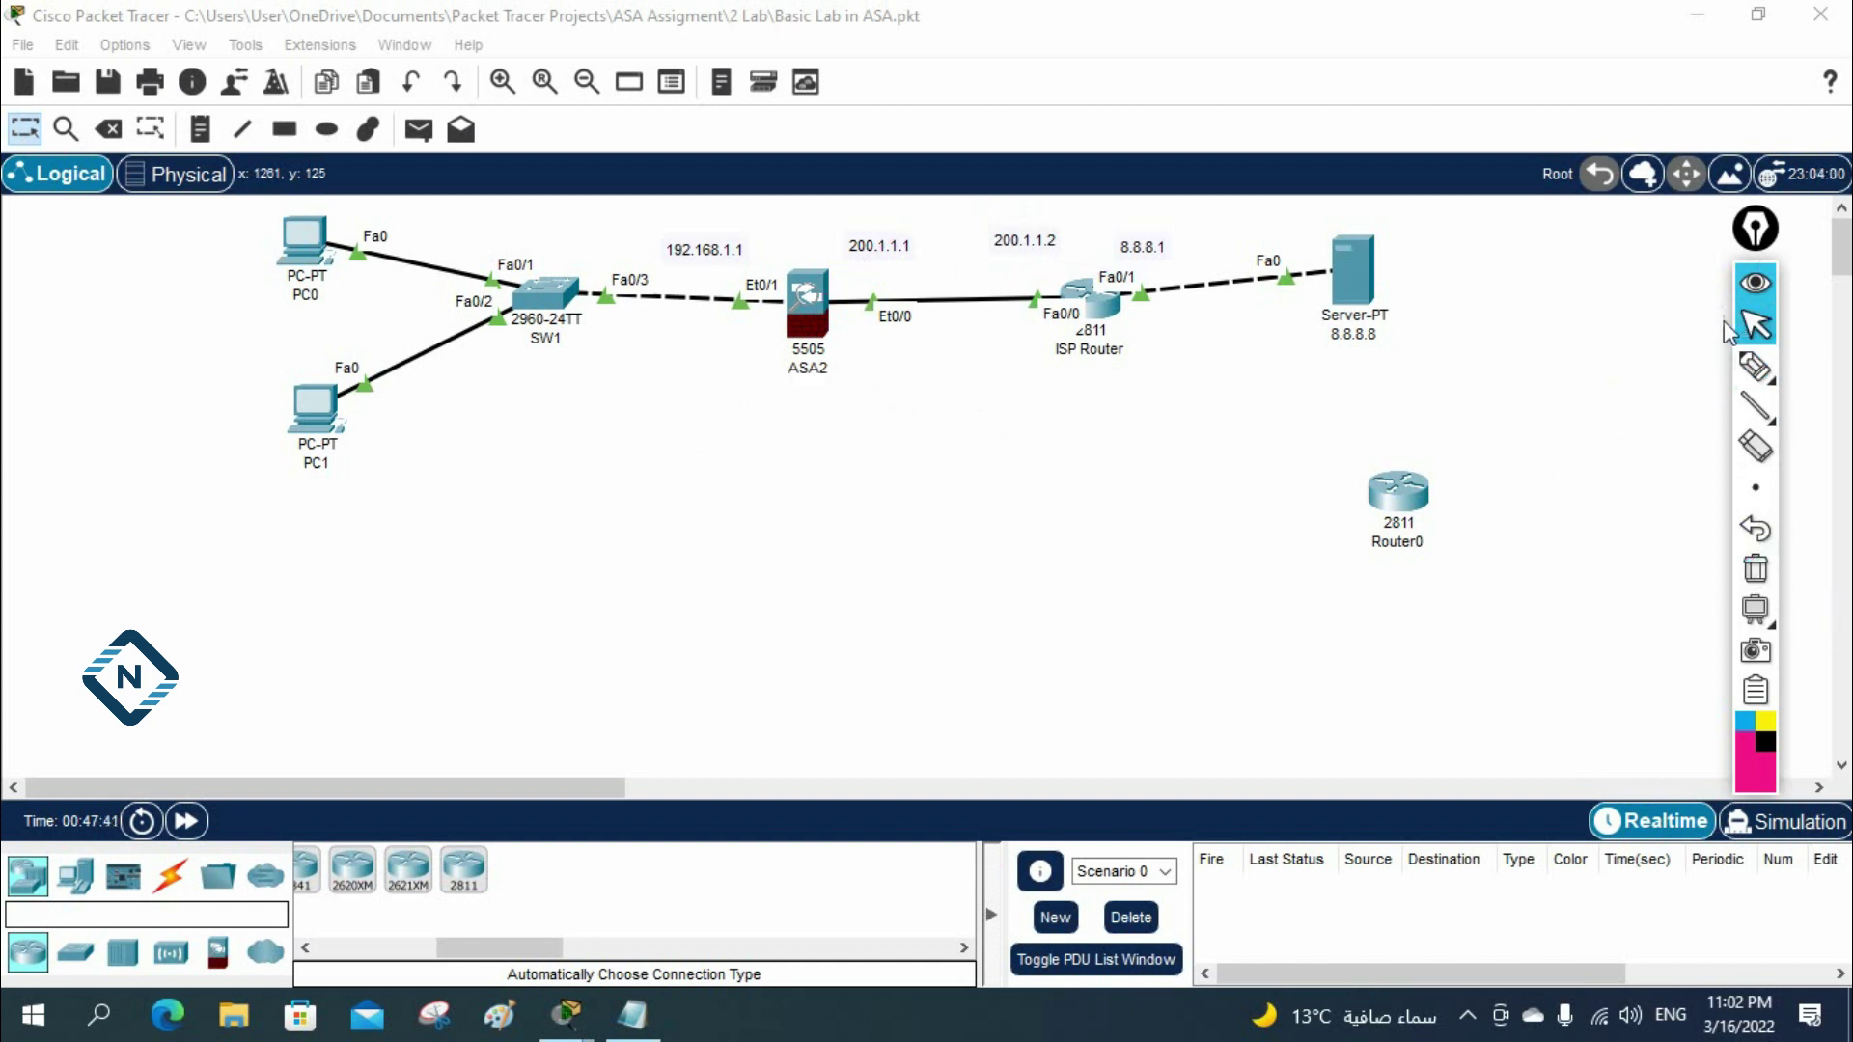